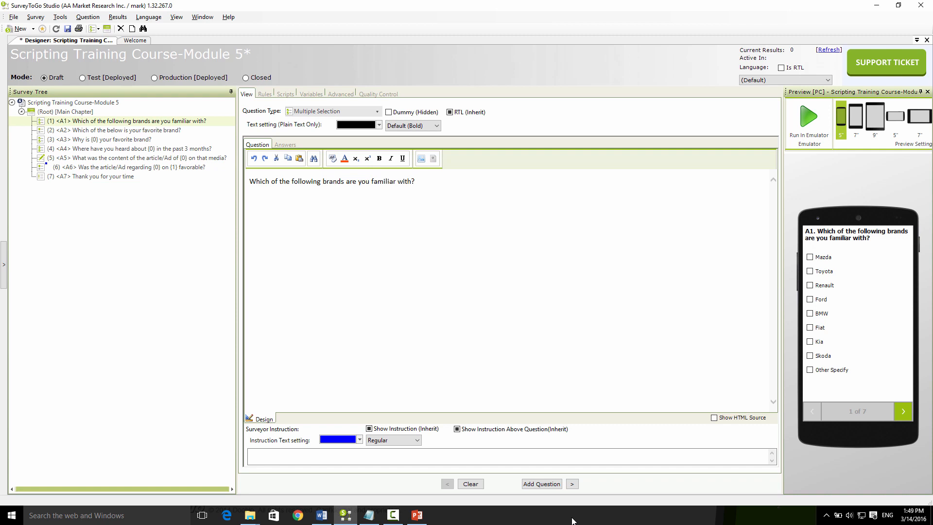
Step: Compare questions A1 and A2 in the Word questionnaire with the A1 question and its Brands answer list in SurveyToGo Studio
{"action": "key", "text": "alt+Tab"}
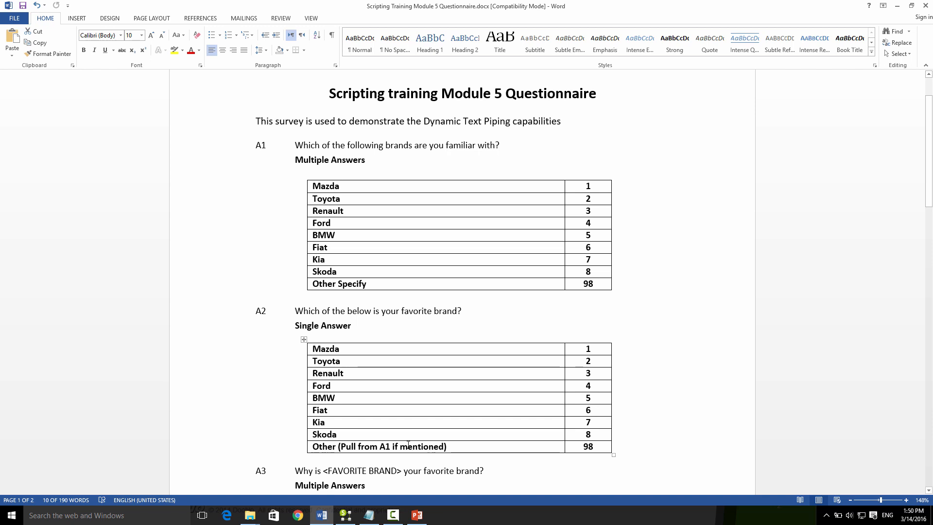
{"action": "key", "text": "alt+Tab"}
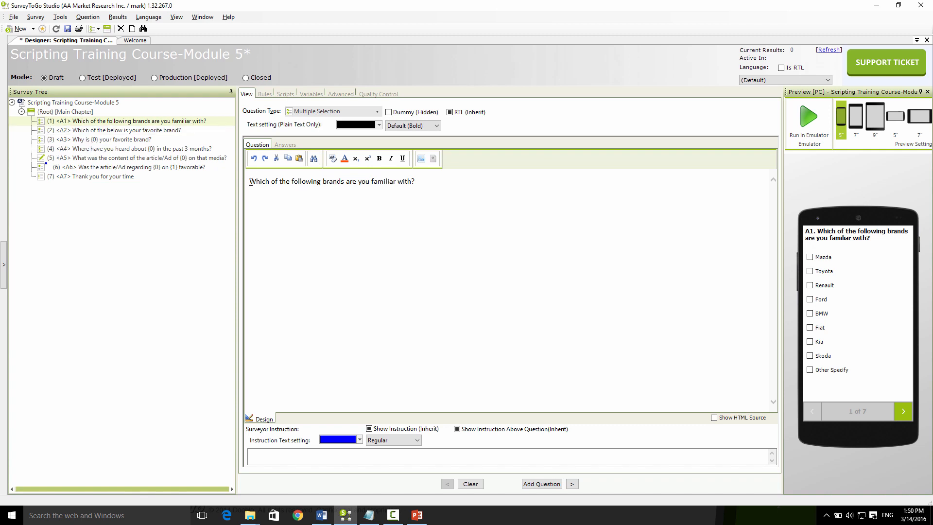
{"action": "left_click", "coordinate": [284, 145]}
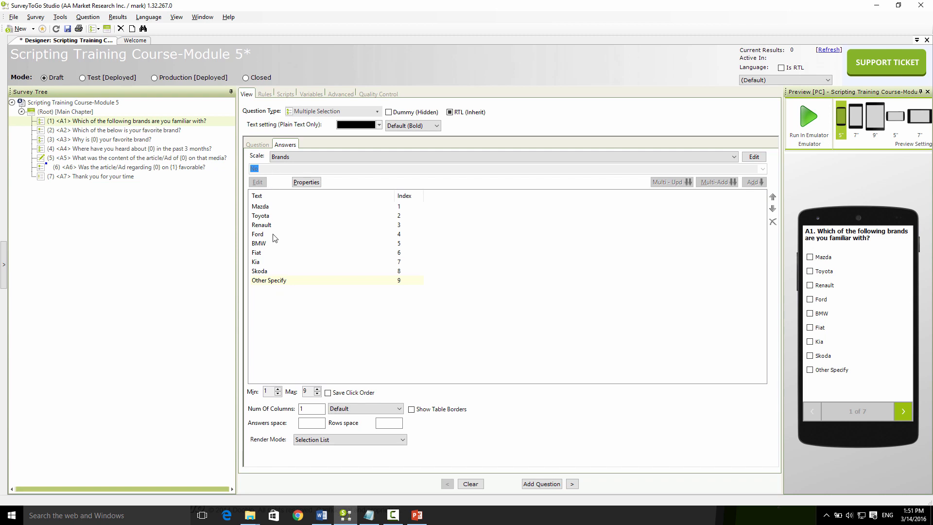
{"action": "left_click", "coordinate": [259, 145]}
Step: Open question A2 and review its question text, answers and scripts
{"action": "left_click", "coordinate": [178, 130]}
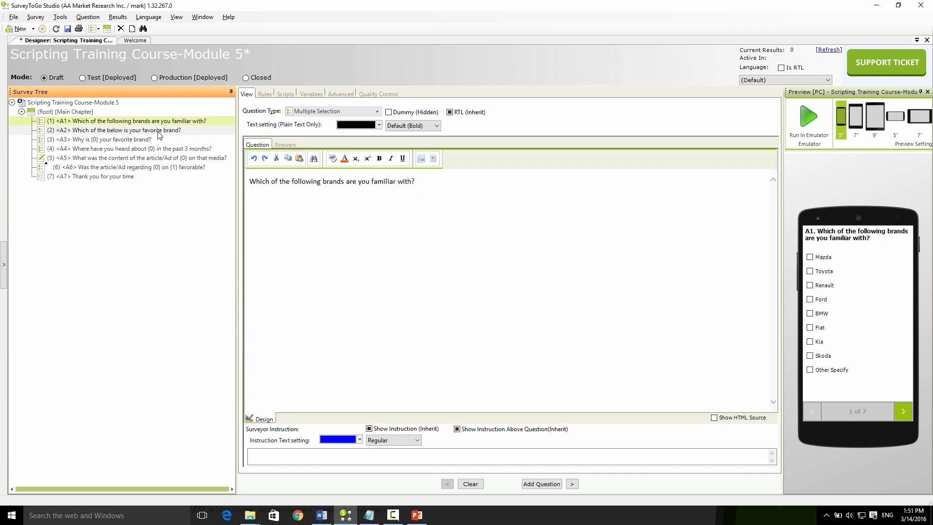
{"action": "left_click_drag", "start_coordinate": [248, 181], "coordinate": [379, 182]}
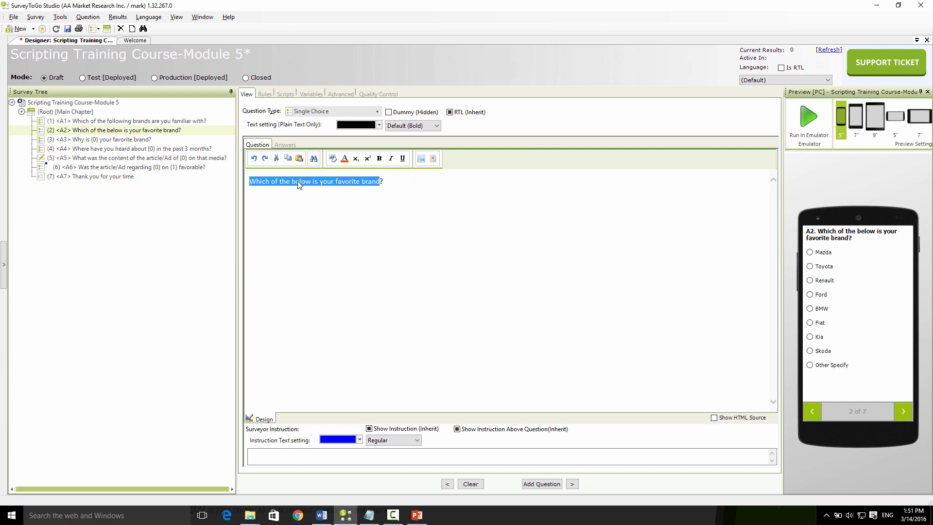
{"action": "left_click", "coordinate": [285, 144]}
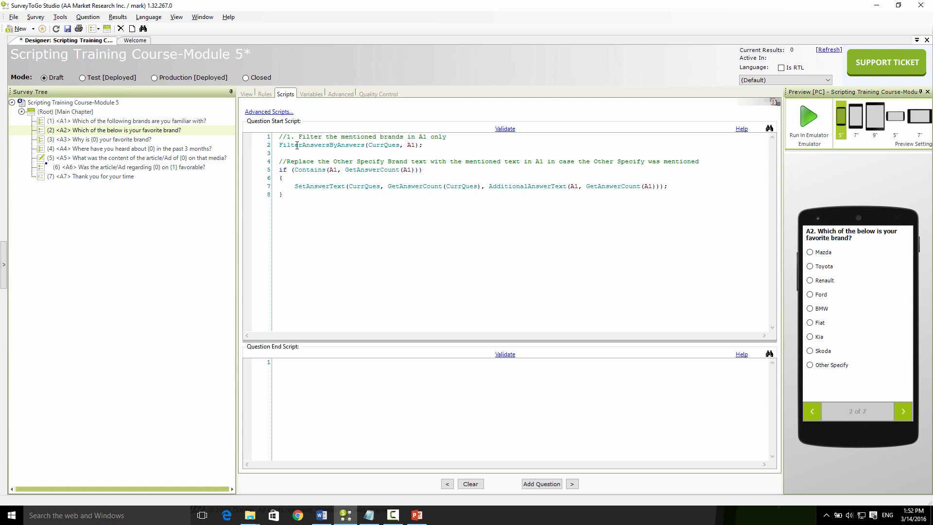
Step: Examine A2's start script, including the FilterAnswersByAnswers, Contains, GetAnswerCount, SetAnswerText and AdditionalAnswerText functions
{"action": "mouse_move", "coordinate": [328, 146]}
{"action": "mouse_move", "coordinate": [291, 146]}
{"action": "mouse_move", "coordinate": [304, 170]}
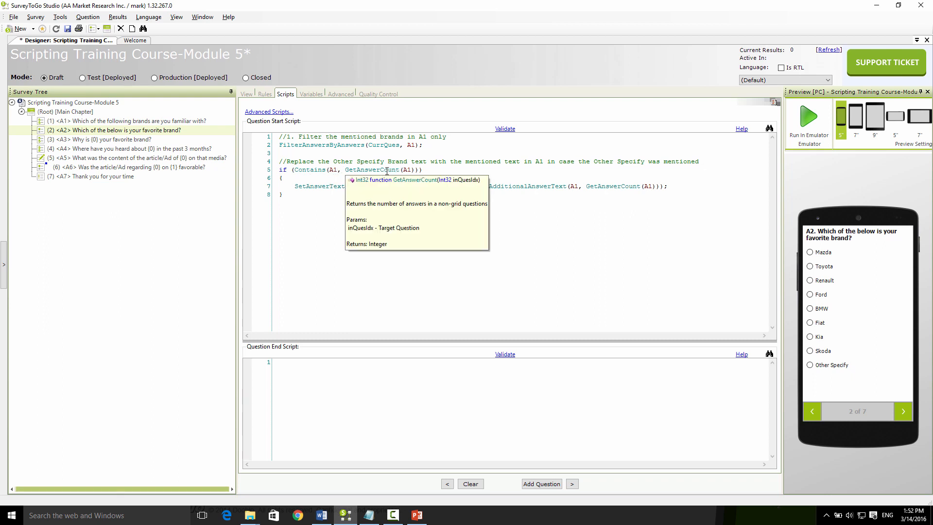
{"action": "mouse_move", "coordinate": [373, 170]}
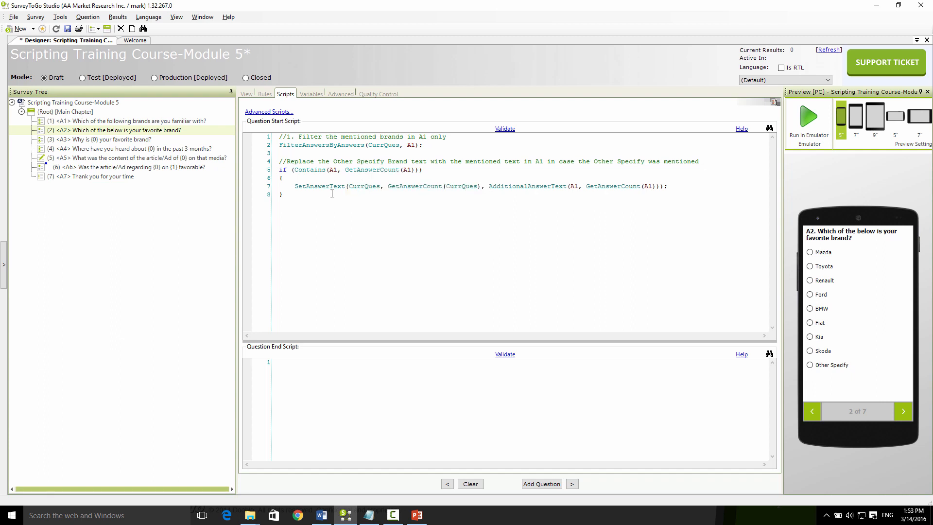
{"action": "mouse_move", "coordinate": [319, 188]}
{"action": "mouse_move", "coordinate": [414, 187]}
{"action": "mouse_move", "coordinate": [320, 189]}
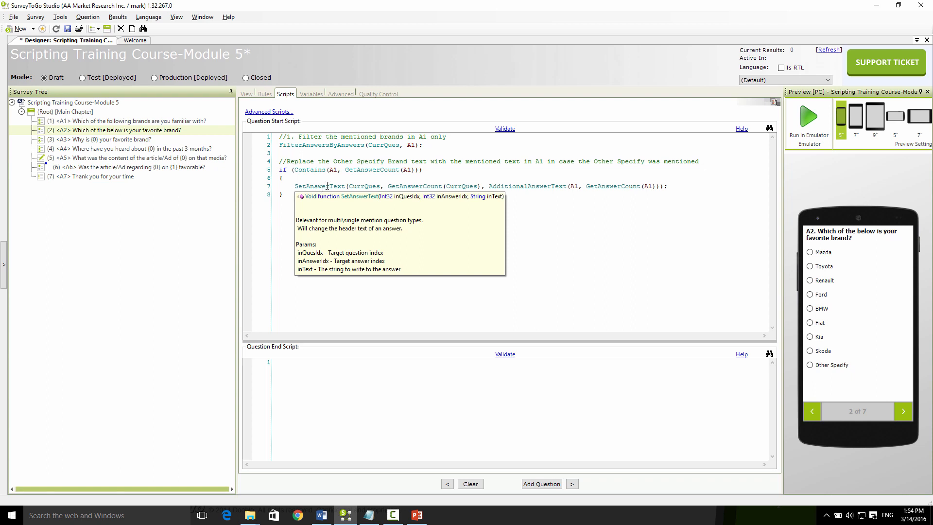
{"action": "mouse_move", "coordinate": [524, 185]}
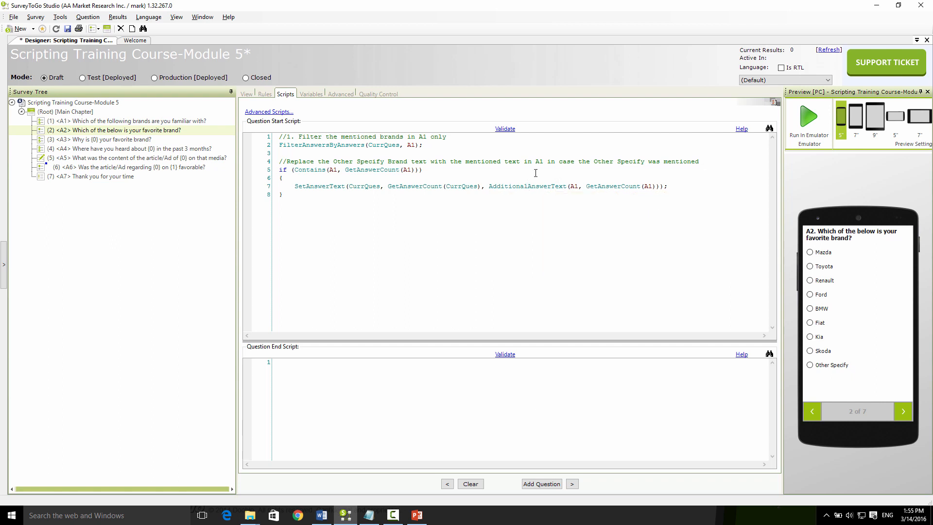
Step: Run the survey in the emulator, answer A1 with Mazda, Renault and Other Specify "Seat", advance to A2, and close the emulator
{"action": "left_click", "coordinate": [811, 131]}
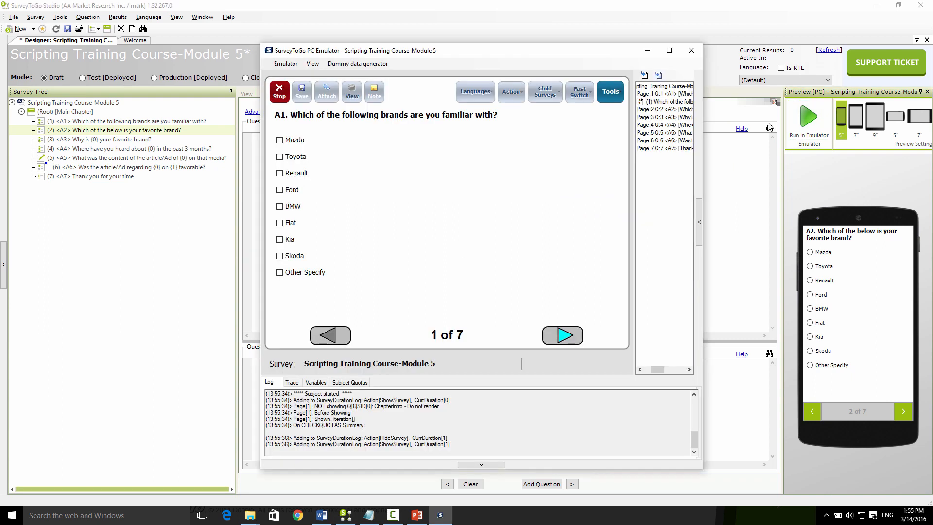
{"action": "left_click", "coordinate": [279, 174]}
{"action": "left_click", "coordinate": [279, 273]}
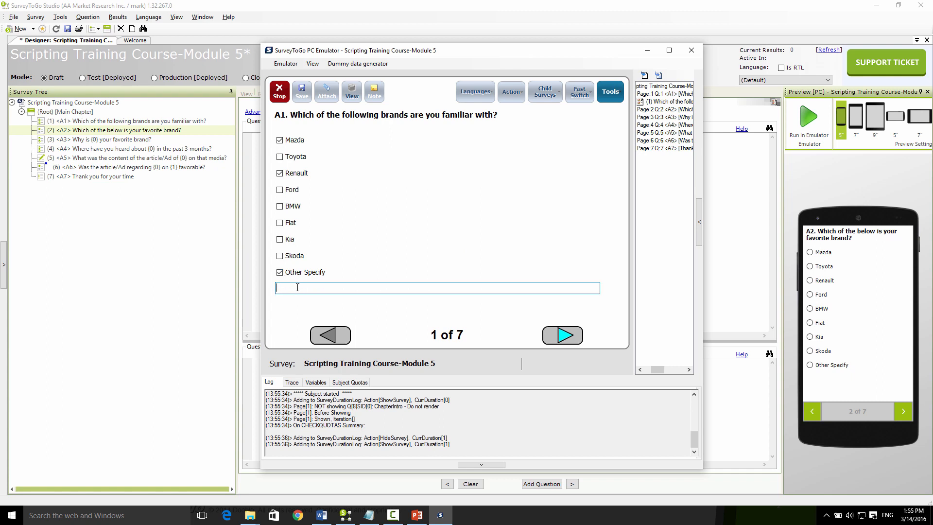
{"action": "type", "text": "Seat"}
{"action": "left_click", "coordinate": [562, 336]}
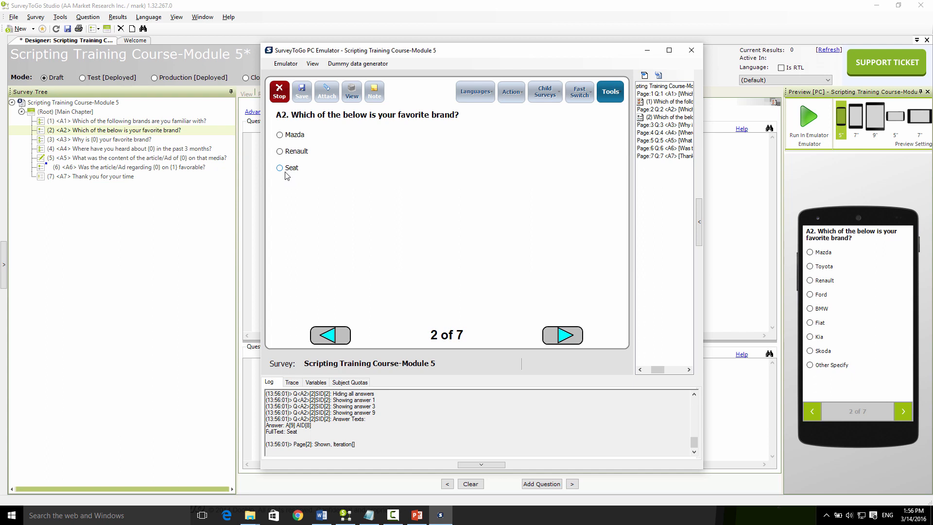
{"action": "left_click", "coordinate": [689, 50]}
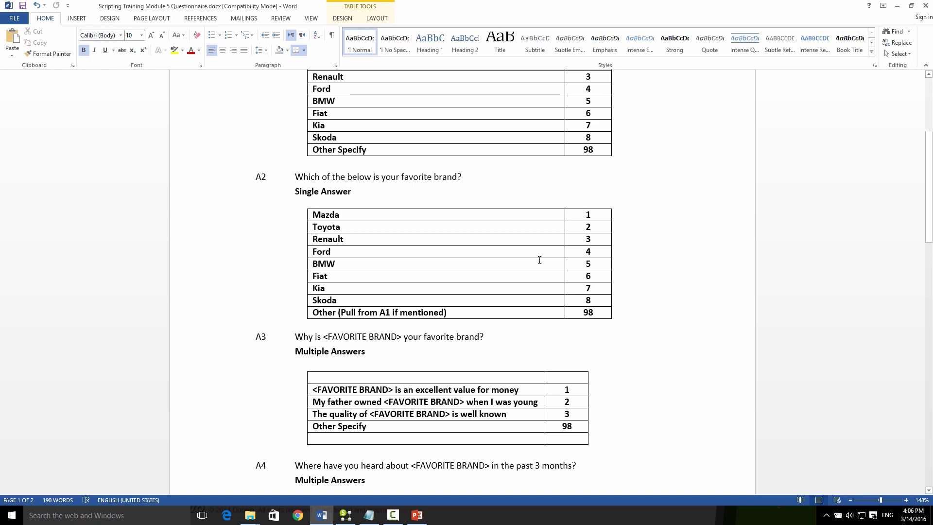
Step: Read question A3 in the Word questionnaire, then return to SurveyToGo Studio and review A3's question text, answers and scripts
{"action": "scroll", "coordinate": [539, 260], "scroll_direction": "down", "scroll_amount": 1}
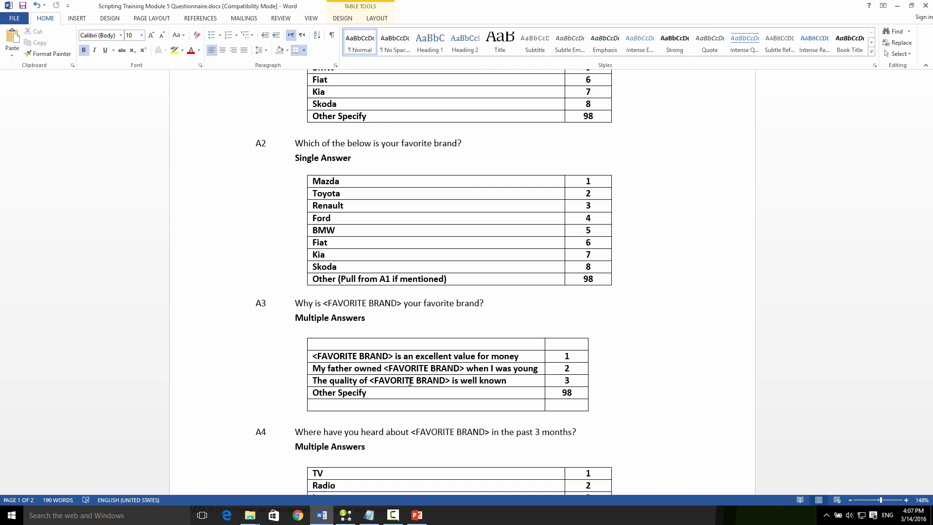
{"action": "key", "text": "alt+Tab"}
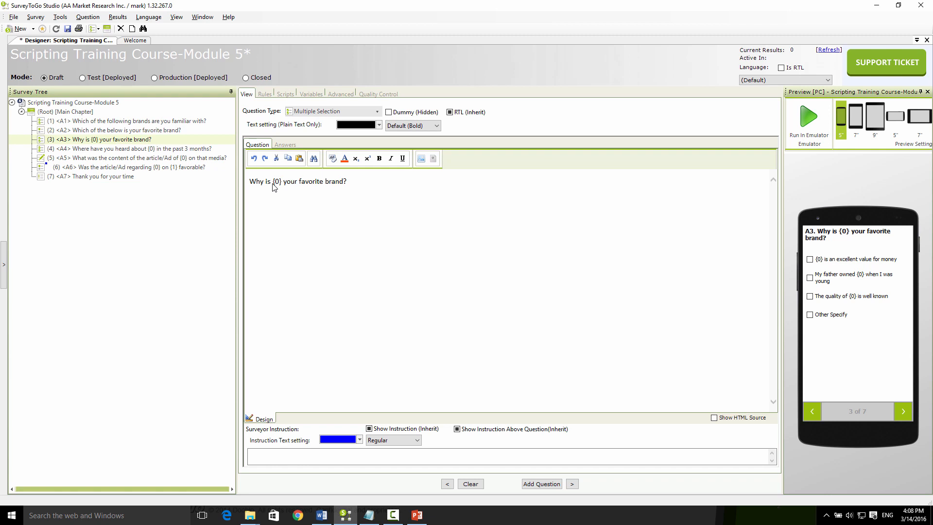
{"action": "left_click", "coordinate": [286, 144]}
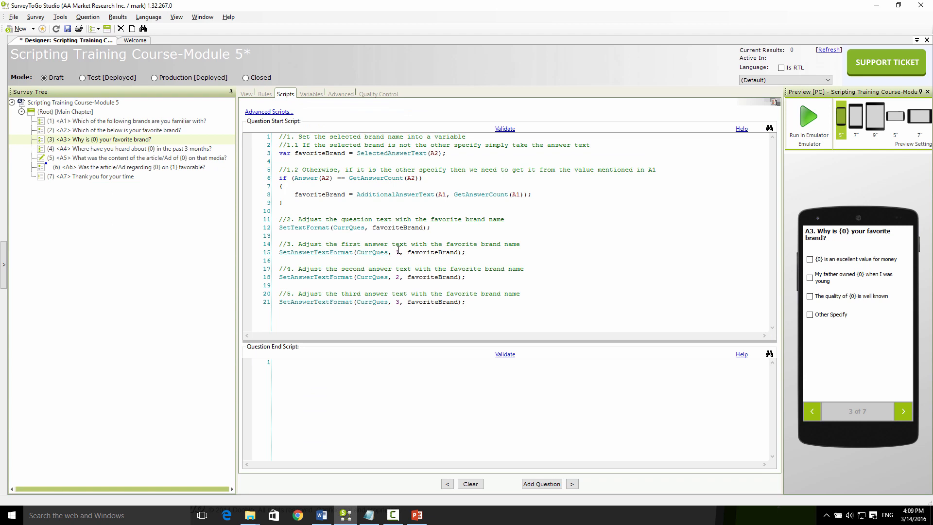
Step: Examine the first block of A3's start script, especially the line that assigns SelectedAnswerText(A2) to favoriteBrand
{"action": "left_click_drag", "start_coordinate": [283, 203], "coordinate": [279, 136]}
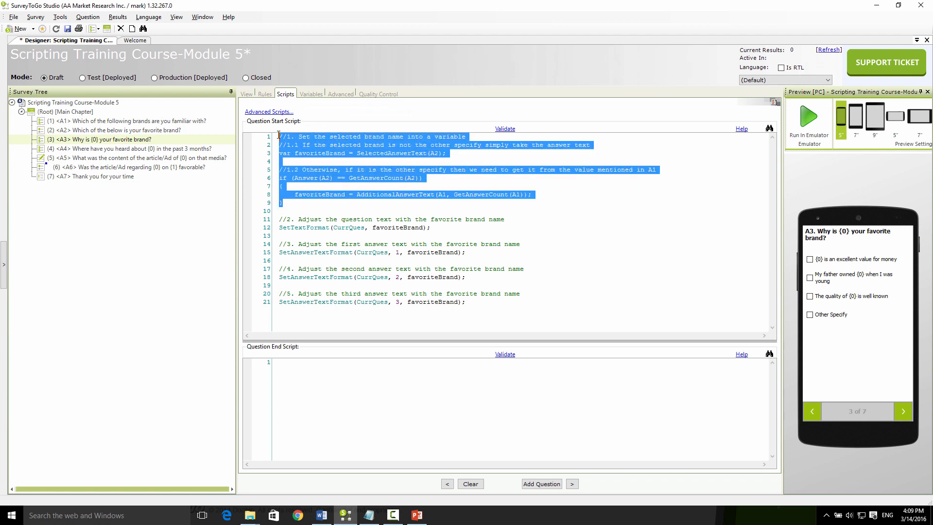
{"action": "left_click", "coordinate": [329, 213]}
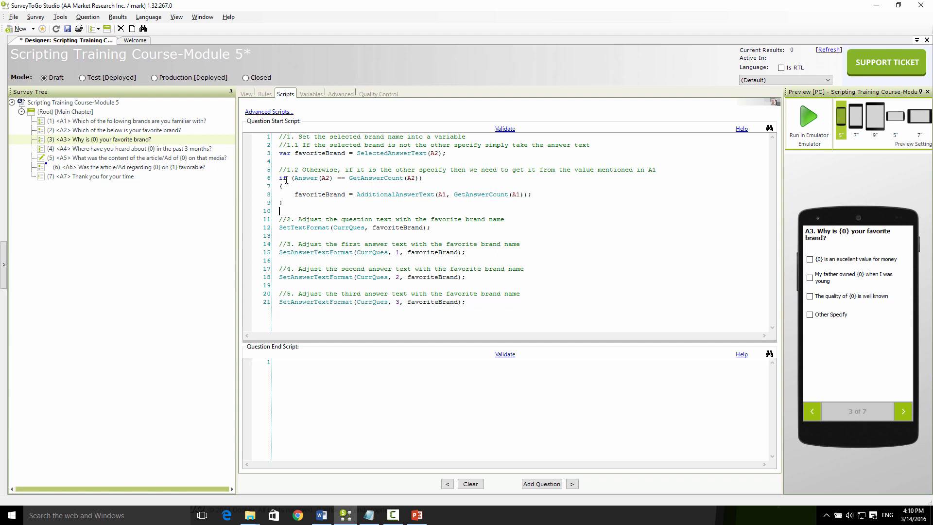
{"action": "left_click_drag", "start_coordinate": [284, 203], "coordinate": [278, 140]}
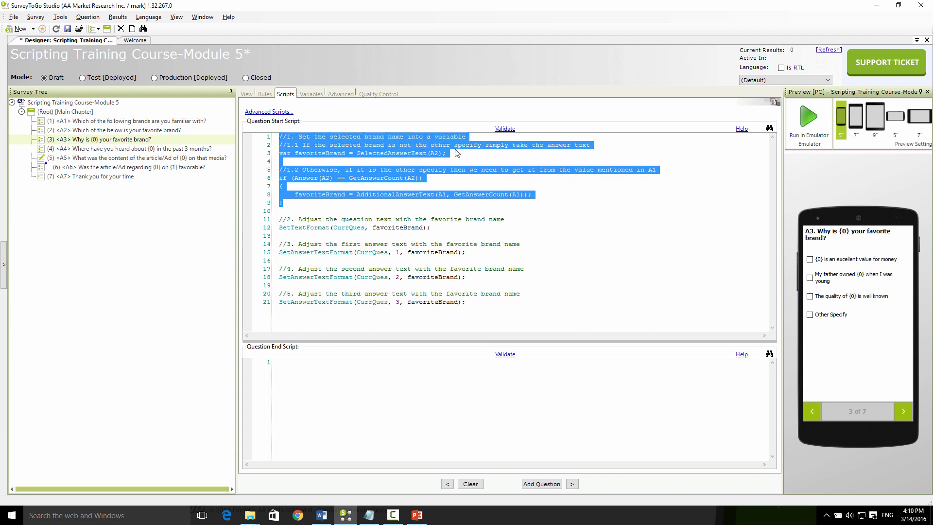
{"action": "left_click", "coordinate": [447, 154]}
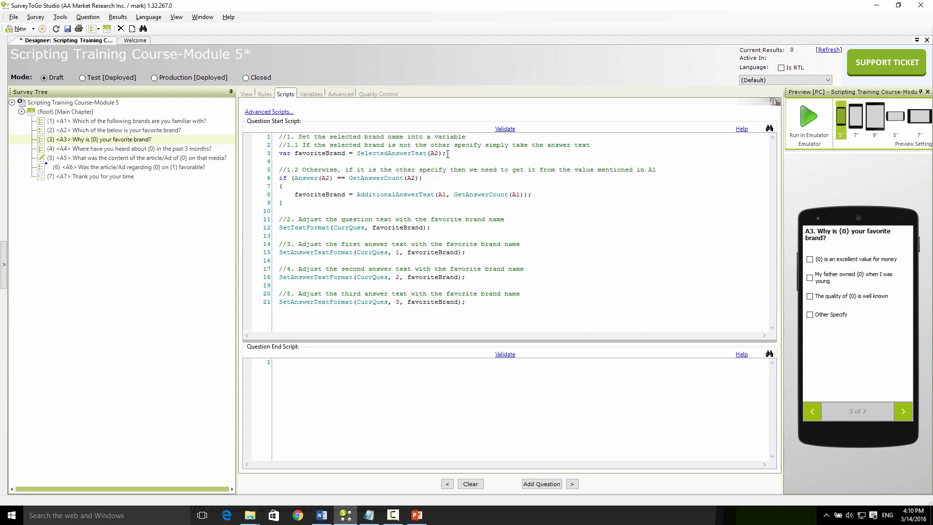
{"action": "left_click_drag", "start_coordinate": [447, 153], "coordinate": [271, 155]}
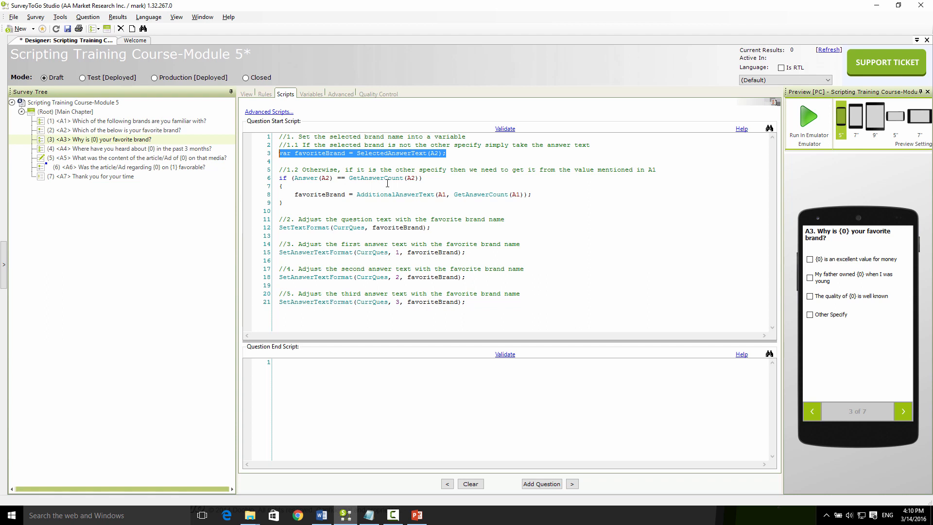
{"action": "left_click", "coordinate": [426, 165]}
{"action": "left_click_drag", "start_coordinate": [447, 153], "coordinate": [272, 157]}
{"action": "left_click", "coordinate": [475, 181]}
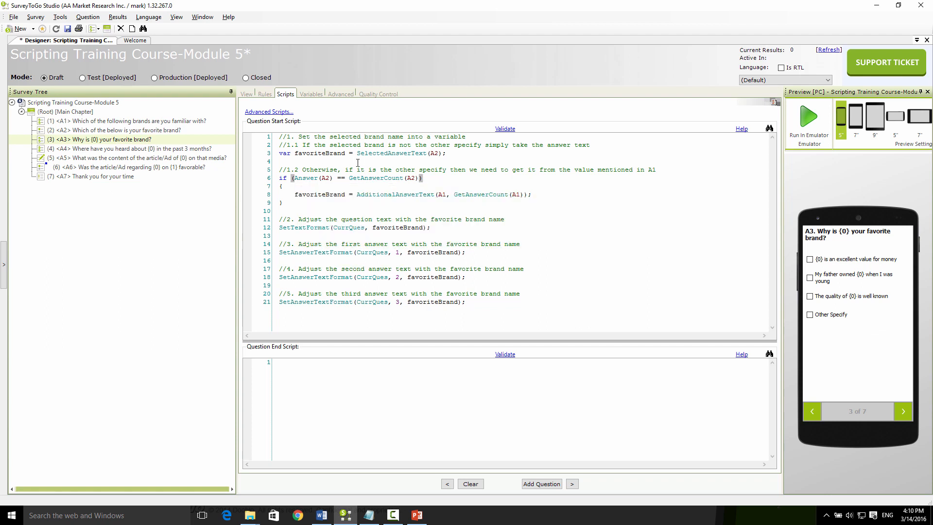
Step: Examine the A3 script condition for the Other Specify answer and its AdditionalAnswerText assignment to favoriteBrand
{"action": "mouse_move", "coordinate": [398, 154]}
{"action": "left_click_drag", "start_coordinate": [279, 178], "coordinate": [425, 178]}
{"action": "mouse_move", "coordinate": [413, 193]}
{"action": "left_click", "coordinate": [524, 194]}
{"action": "type", "text": ")"}
Step: Examine A3's SetTextFormat and three SetAnswerTextFormat lines, relating them to the {0} placeholder in the question preview
{"action": "left_click_drag", "start_coordinate": [306, 228], "coordinate": [330, 227]}
{"action": "left_click_drag", "start_coordinate": [279, 252], "coordinate": [360, 254]}
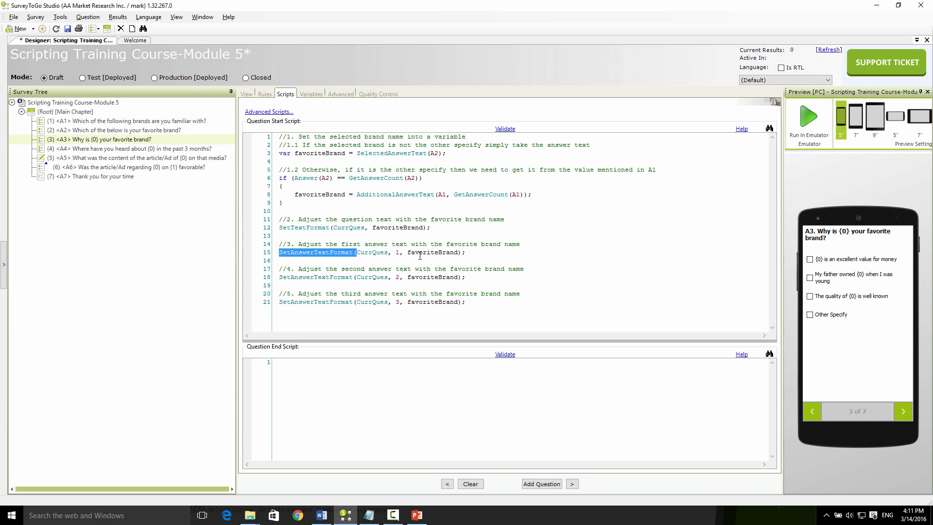
{"action": "left_click", "coordinate": [489, 263]}
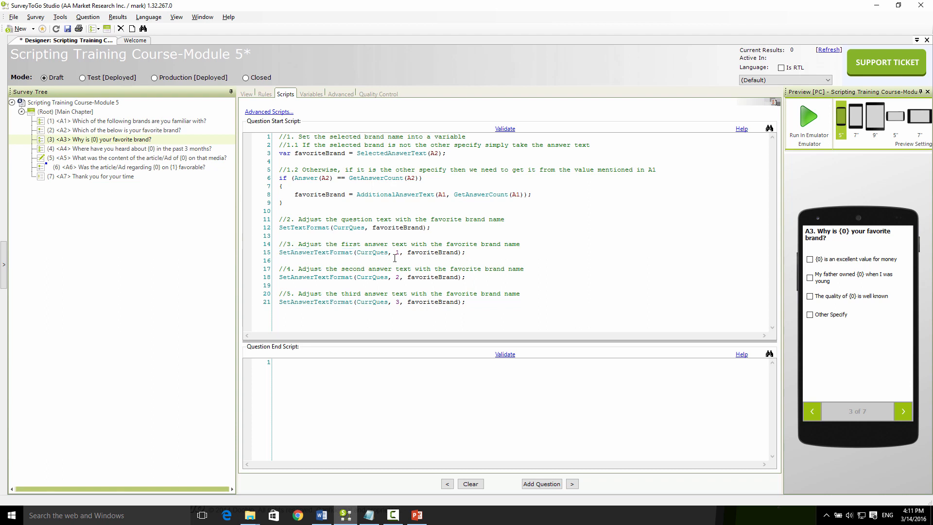
{"action": "mouse_move", "coordinate": [294, 229]}
{"action": "left_click_drag", "start_coordinate": [839, 231], "coordinate": [850, 231]}
{"action": "left_click", "coordinate": [357, 269]}
{"action": "mouse_move", "coordinate": [332, 274]}
{"action": "double_click", "coordinate": [397, 277]}
{"action": "left_click_drag", "start_coordinate": [396, 302], "coordinate": [404, 302]}
{"action": "mouse_move", "coordinate": [315, 304]}
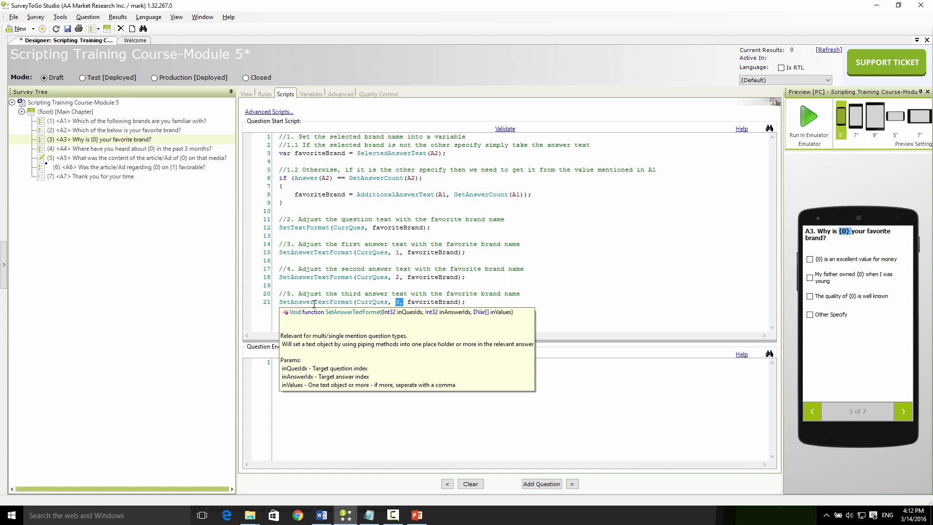
{"action": "left_click", "coordinate": [401, 303]}
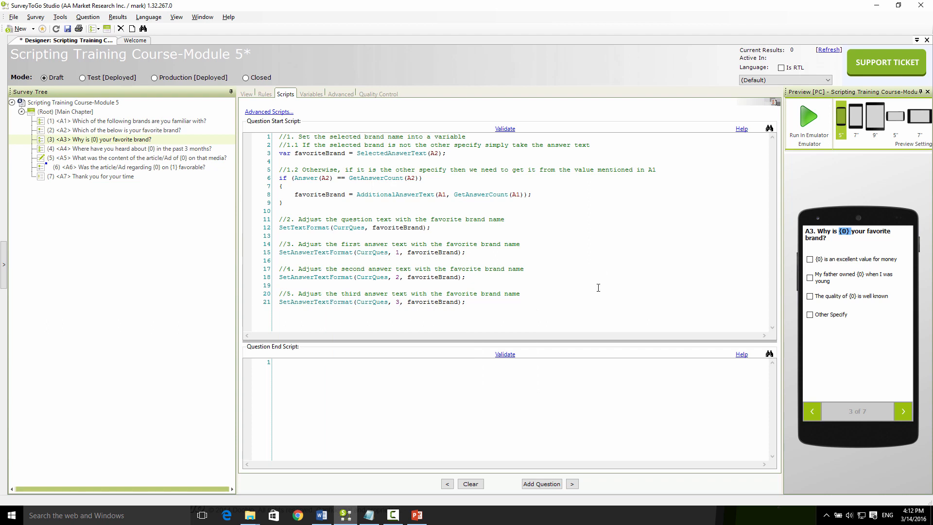
Step: Run the survey in the emulator, answer A1 with Toyota, Ford and Other Specify "Seat", and advance to A2
{"action": "left_click", "coordinate": [809, 121]}
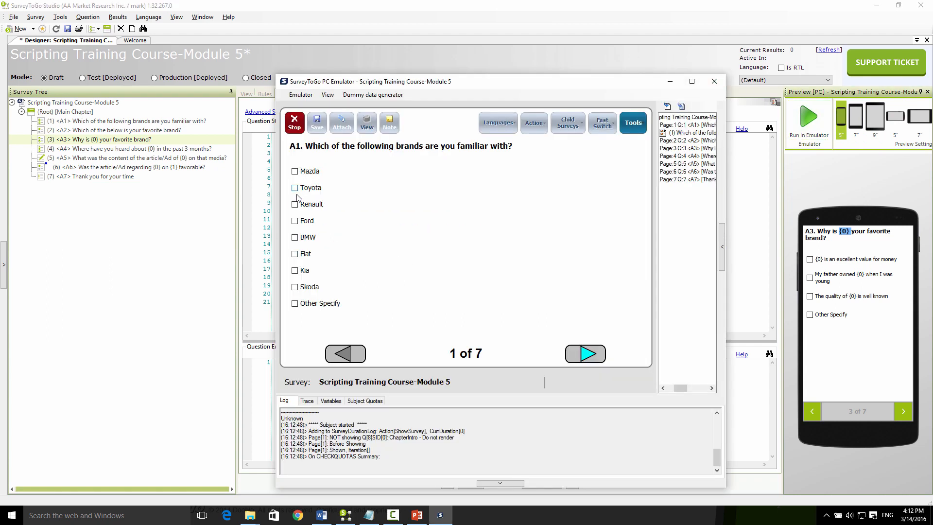
{"action": "left_click", "coordinate": [295, 188]}
{"action": "left_click", "coordinate": [295, 221]}
{"action": "left_click", "coordinate": [295, 304]}
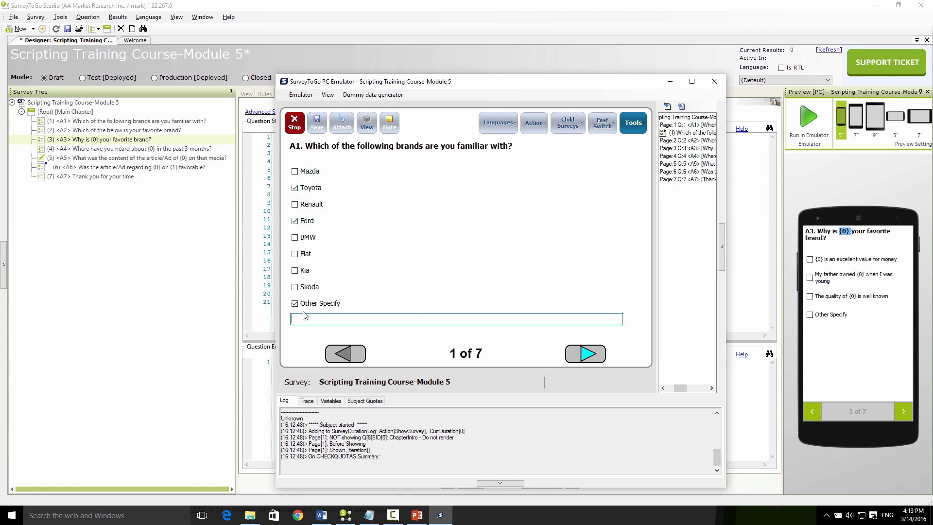
{"action": "type", "text": "Seat"}
{"action": "left_click", "coordinate": [581, 347]}
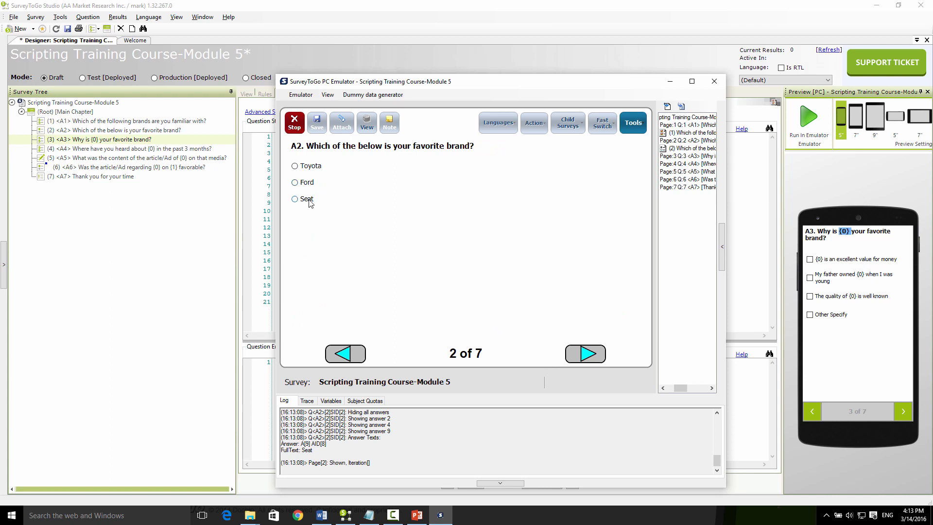
Step: Choose Toyota as the favorite brand, advance to A3, and check the brand name piped into its question and answers
{"action": "left_click", "coordinate": [296, 166]}
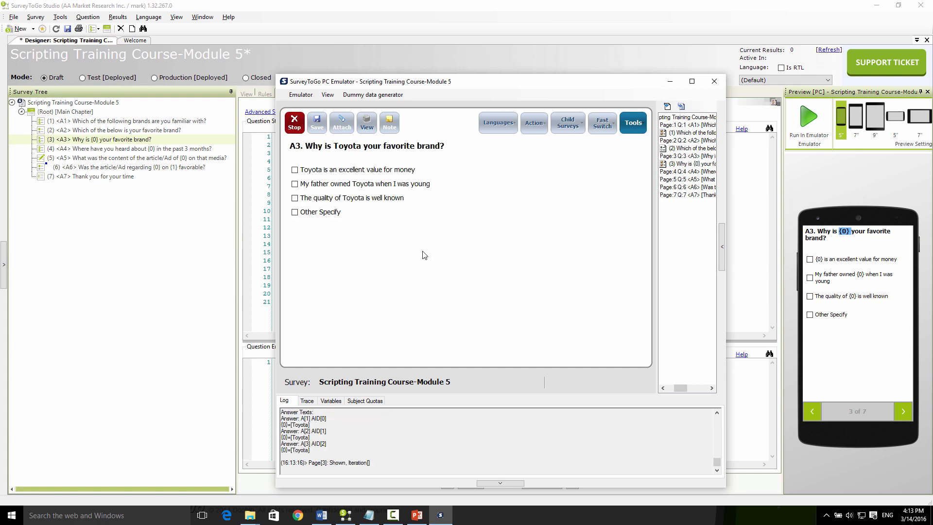
{"action": "double_click", "coordinate": [343, 146]}
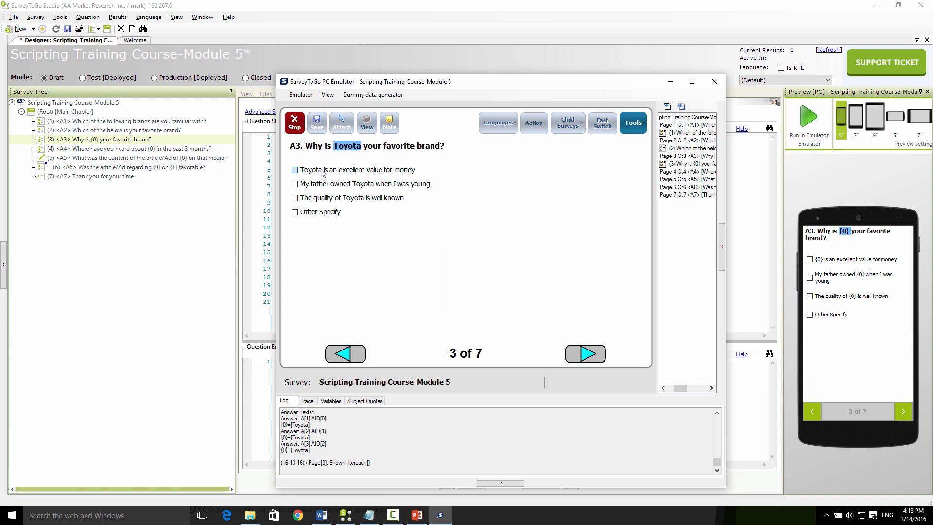
{"action": "left_click", "coordinate": [295, 170]}
{"action": "left_click", "coordinate": [295, 170]}
Step: Return to A2, choose Seat as the favorite brand, check the piped text in A3, and close the emulator
{"action": "left_click", "coordinate": [345, 355]}
{"action": "left_click", "coordinate": [295, 201]}
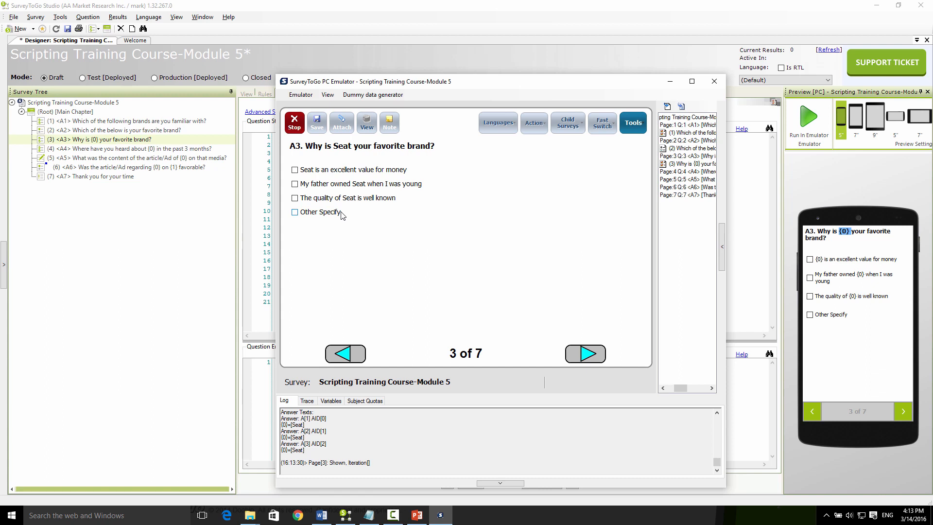
{"action": "left_click", "coordinate": [714, 82]}
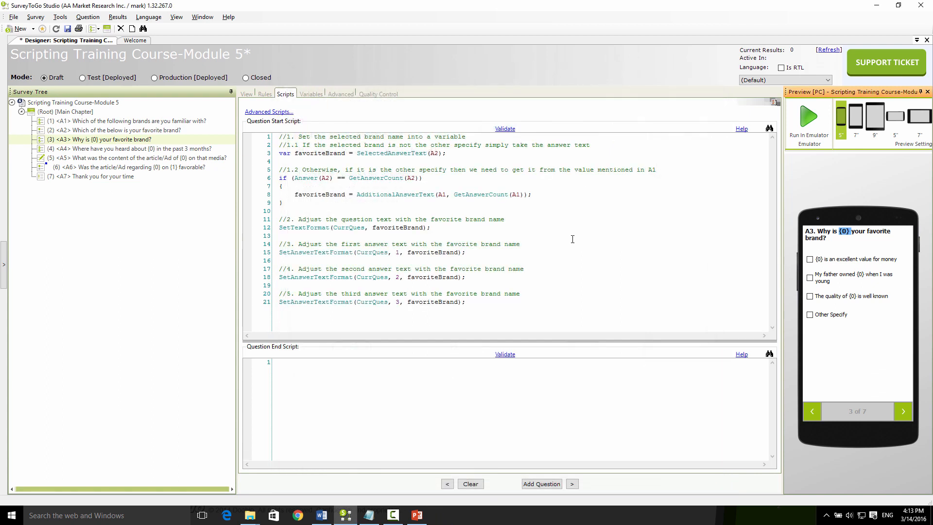
Step: Review A4 in the Word questionnaire, then compare it with A4's question text and answers in SurveyToGo Studio
{"action": "key", "text": "alt+Tab"}
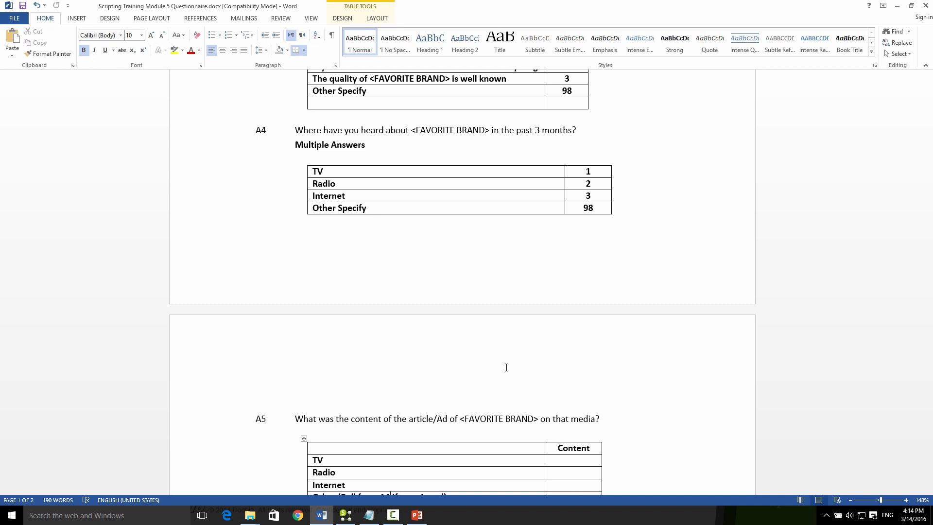
{"action": "key", "text": "alt+Tab"}
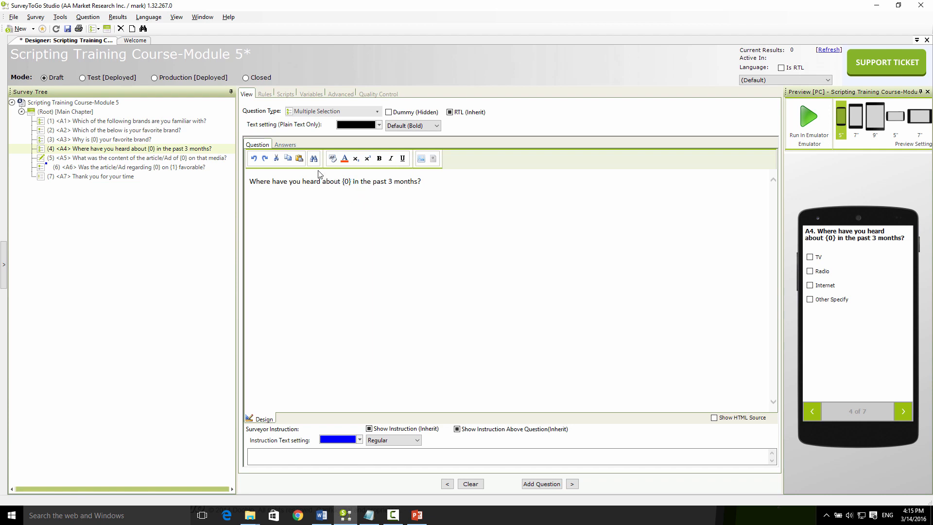
{"action": "left_click", "coordinate": [287, 145]}
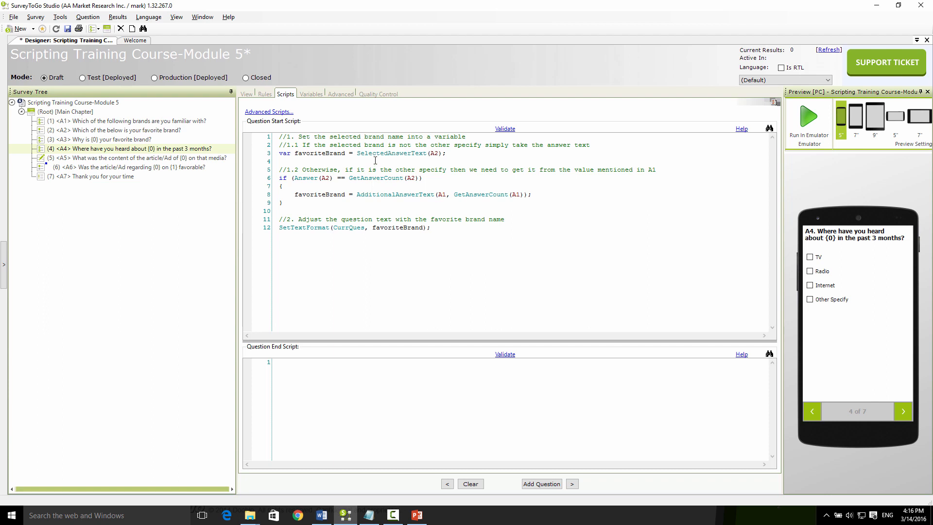
Step: Examine A4's start script: the favoriteBrand assignment from SelectedAnswerText or AdditionalAnswerText and the SetTextFormat line
{"action": "mouse_move", "coordinate": [367, 155]}
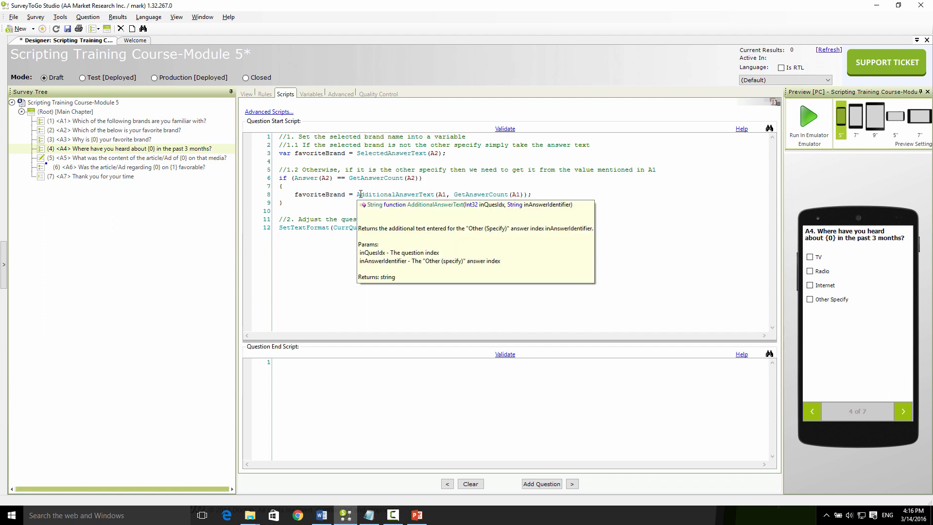
{"action": "left_click_drag", "start_coordinate": [357, 194], "coordinate": [532, 194]}
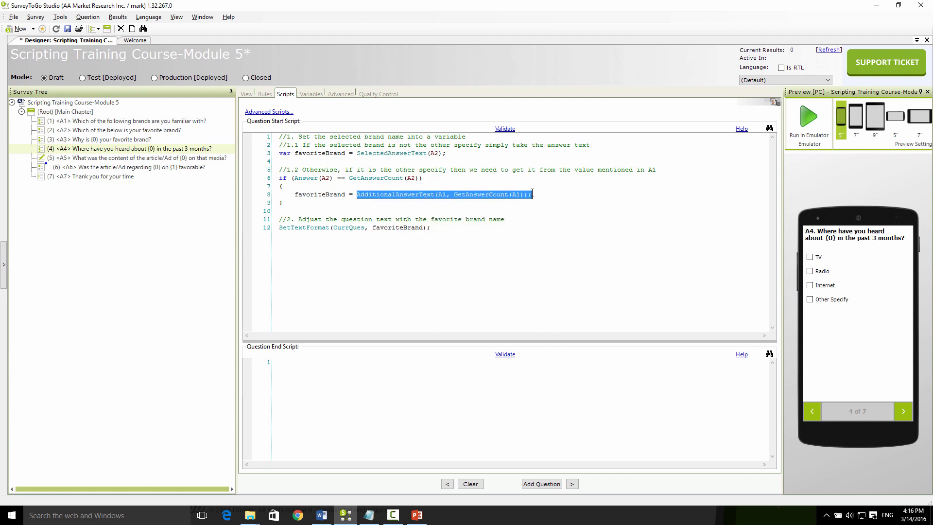
{"action": "left_click", "coordinate": [514, 211]}
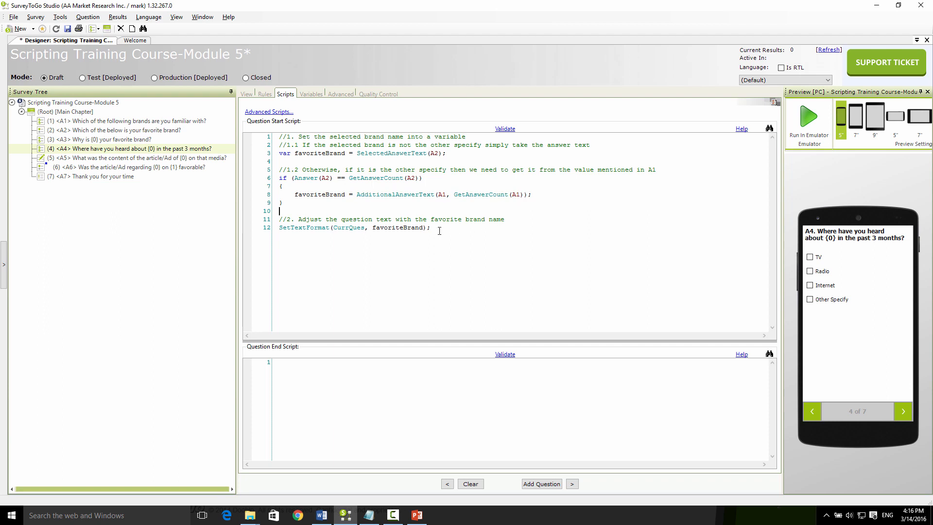
{"action": "mouse_move", "coordinate": [281, 230]}
{"action": "left_click_drag", "start_coordinate": [284, 203], "coordinate": [272, 151]}
{"action": "left_click", "coordinate": [317, 246]}
Step: Run the survey in the emulator, answer A1 with Renault, BMW, Kia and Other Specify "Seat", and advance to A2
{"action": "left_click", "coordinate": [809, 119]}
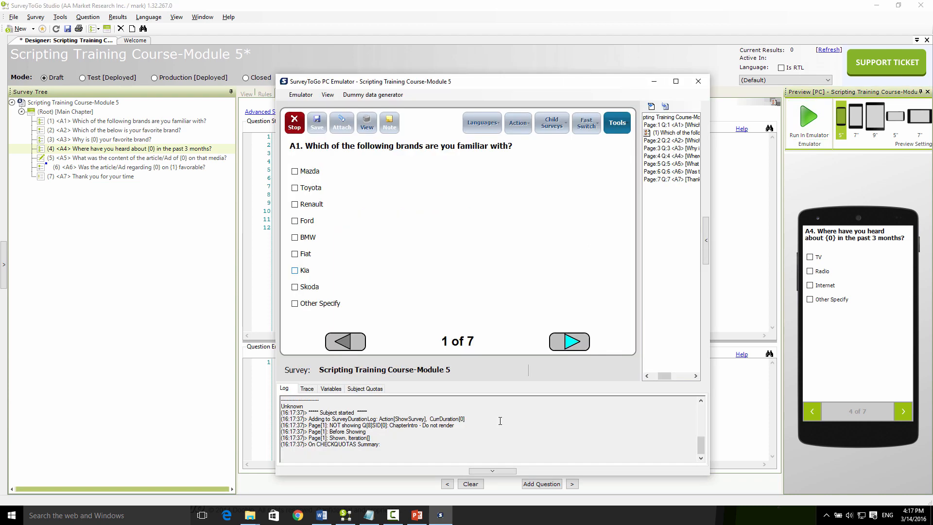
{"action": "left_click", "coordinate": [297, 204]}
{"action": "left_click", "coordinate": [295, 238]}
{"action": "left_click", "coordinate": [295, 271]}
{"action": "left_click", "coordinate": [295, 304]}
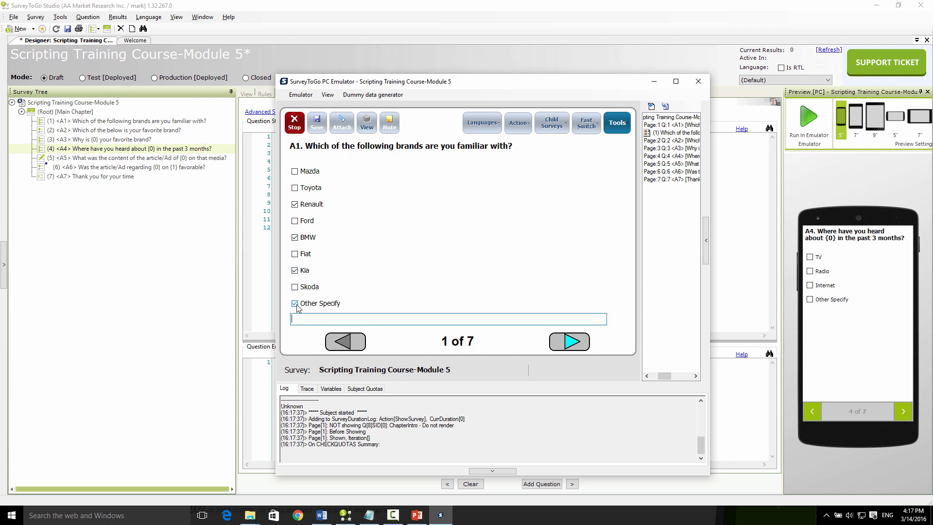
{"action": "type", "text": "Seat"}
{"action": "left_click", "coordinate": [564, 340]}
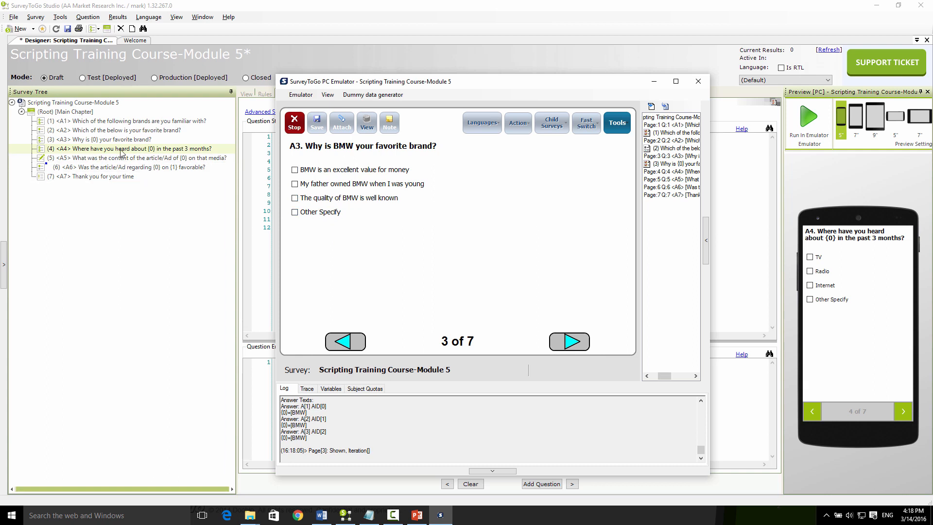
Step: Answer A3 with "BMW is an excellent value for money", advance to A4, and check the brand name piped into its question
{"action": "left_click", "coordinate": [567, 347]}
{"action": "left_click", "coordinate": [488, 288]}
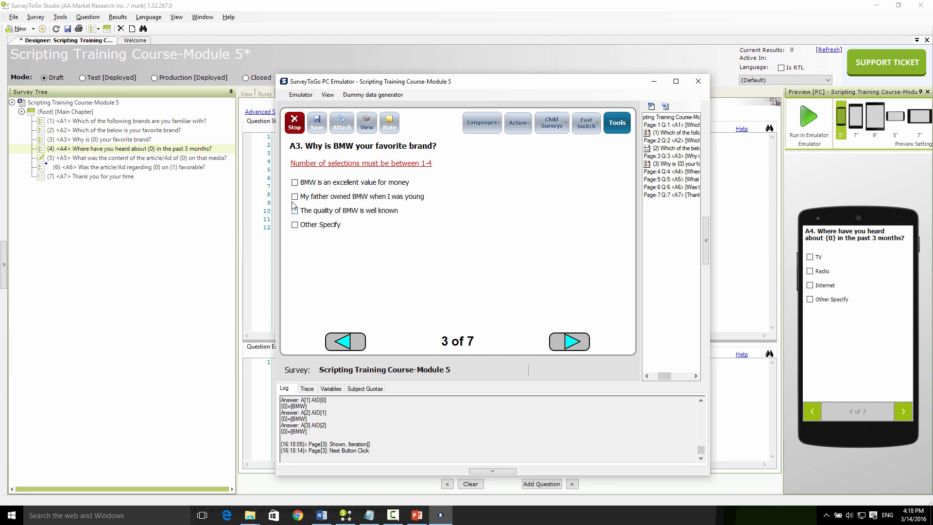
{"action": "left_click", "coordinate": [294, 182]}
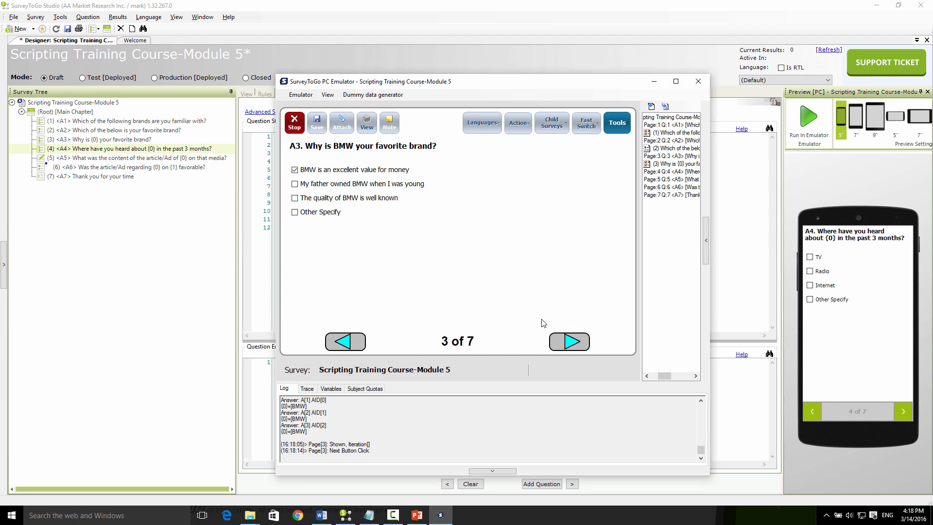
{"action": "left_click", "coordinate": [563, 344]}
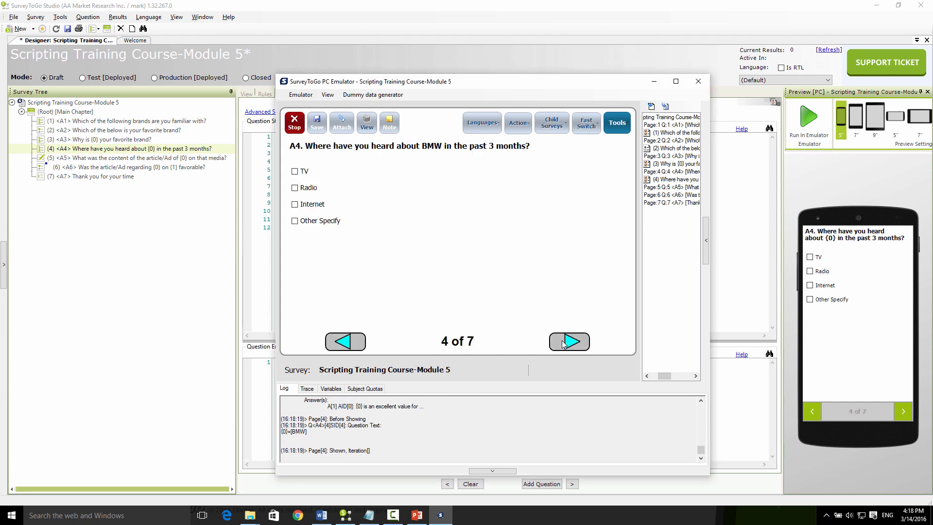
{"action": "left_click_drag", "start_coordinate": [421, 146], "coordinate": [442, 145]}
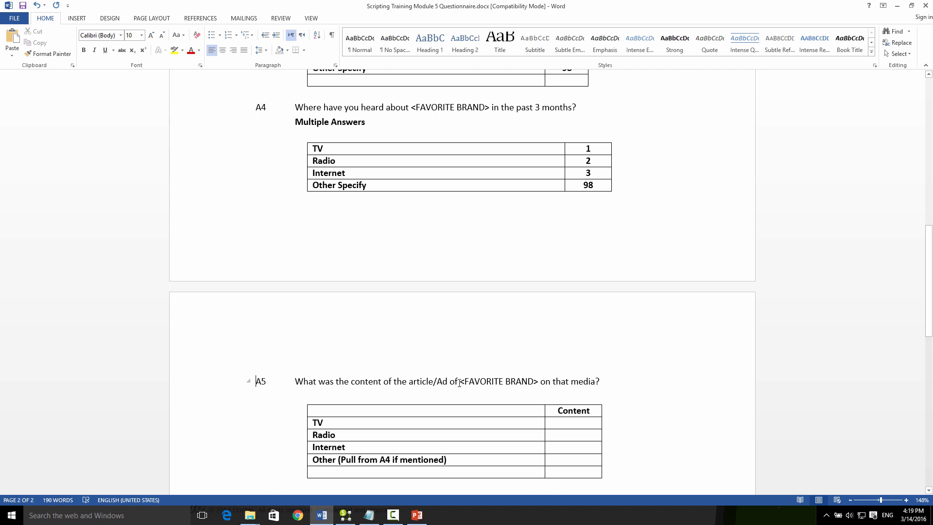
Step: Review A5's <FAVORITE BRAND> placeholder in the Word questionnaire, then check A5's topics and question text in SurveyToGo Studio
{"action": "left_click_drag", "start_coordinate": [460, 381], "coordinate": [540, 380]}
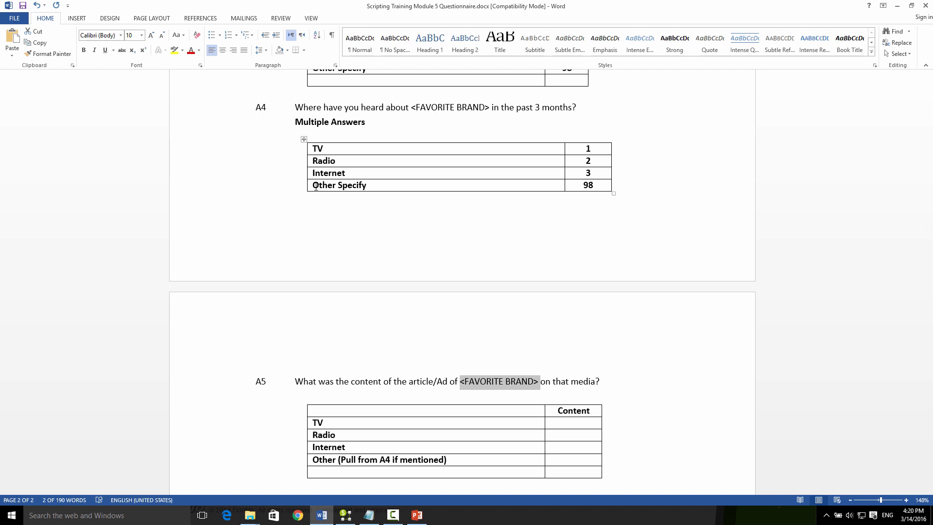
{"action": "key", "text": "alt+Tab"}
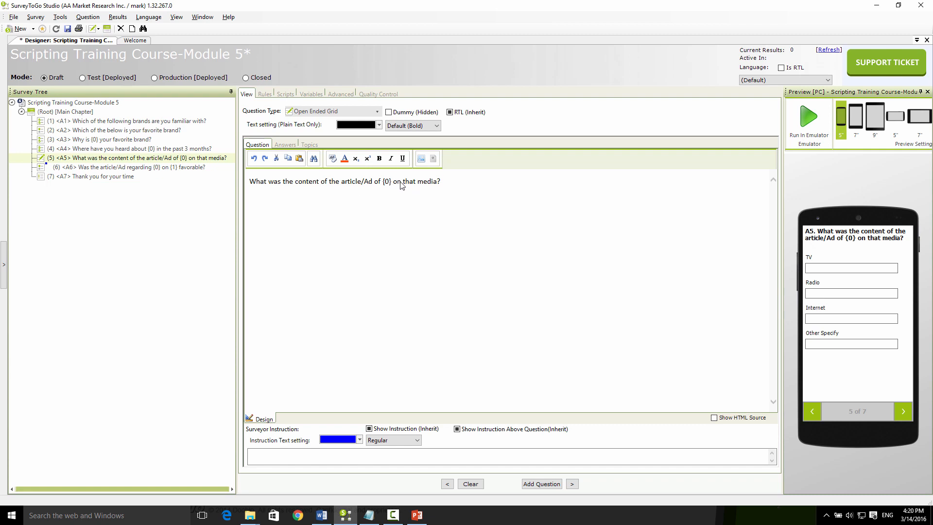
{"action": "left_click", "coordinate": [315, 144]}
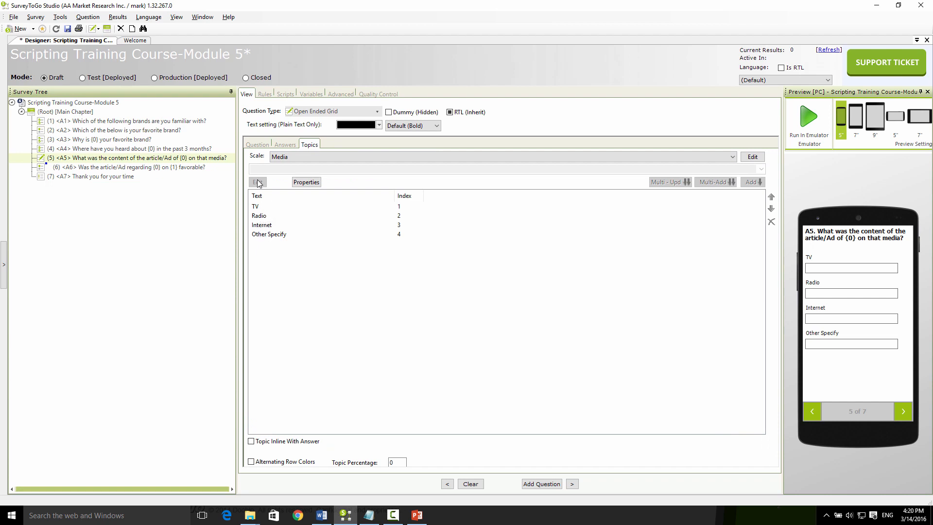
{"action": "left_click", "coordinate": [258, 145]}
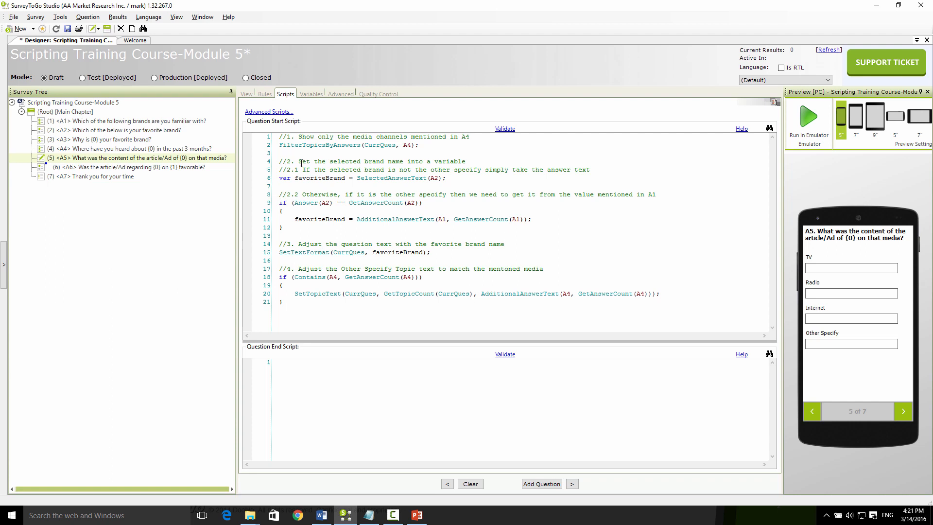
Step: Examine the FilterTopicsByAnswers line and the favorite brand variable block in A5's start script
{"action": "left_click_drag", "start_coordinate": [422, 145], "coordinate": [278, 137]}
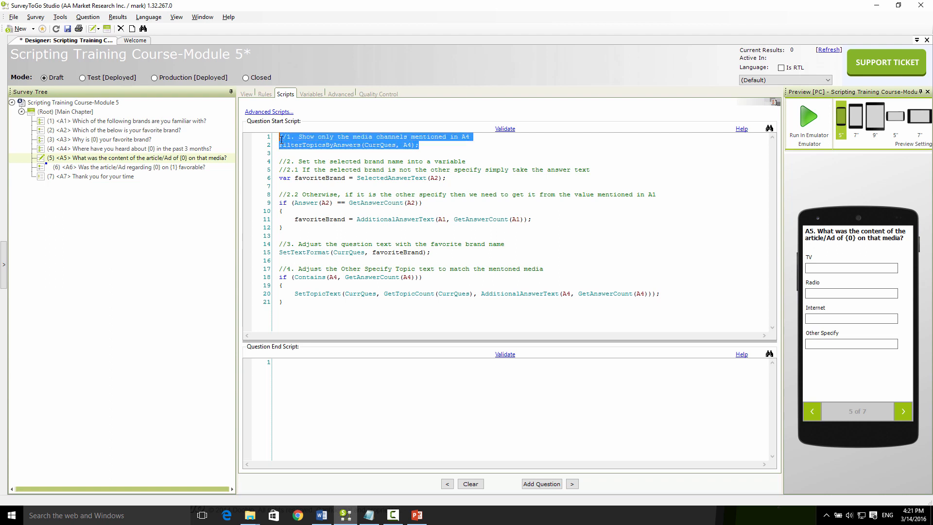
{"action": "left_click", "coordinate": [440, 152]}
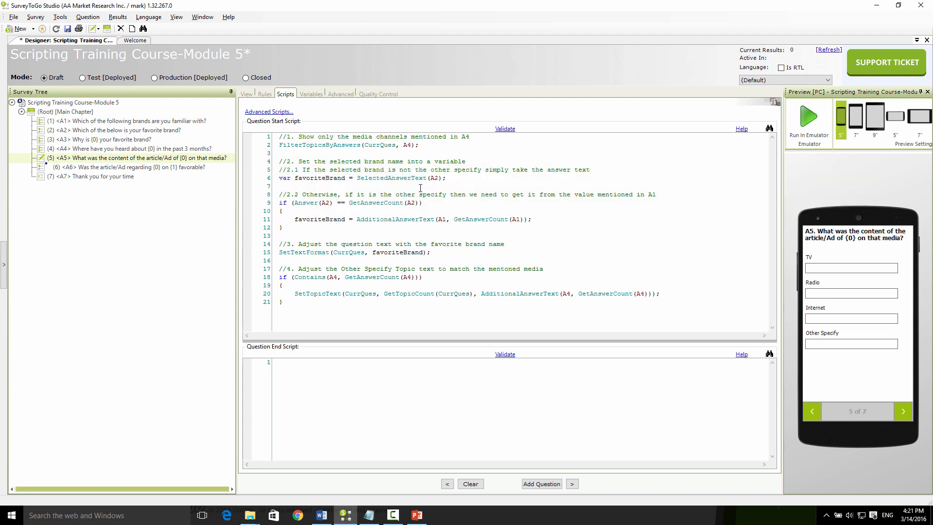
{"action": "left_click_drag", "start_coordinate": [283, 227], "coordinate": [279, 161]}
{"action": "left_click", "coordinate": [442, 239]}
Step: Examine A5's SetTextFormat line and the SetTopicText, GetTopicCount, AdditionalAnswerText and GetAnswerCount functions used for the Other Specify topic
{"action": "mouse_move", "coordinate": [326, 257]}
{"action": "mouse_move", "coordinate": [319, 294]}
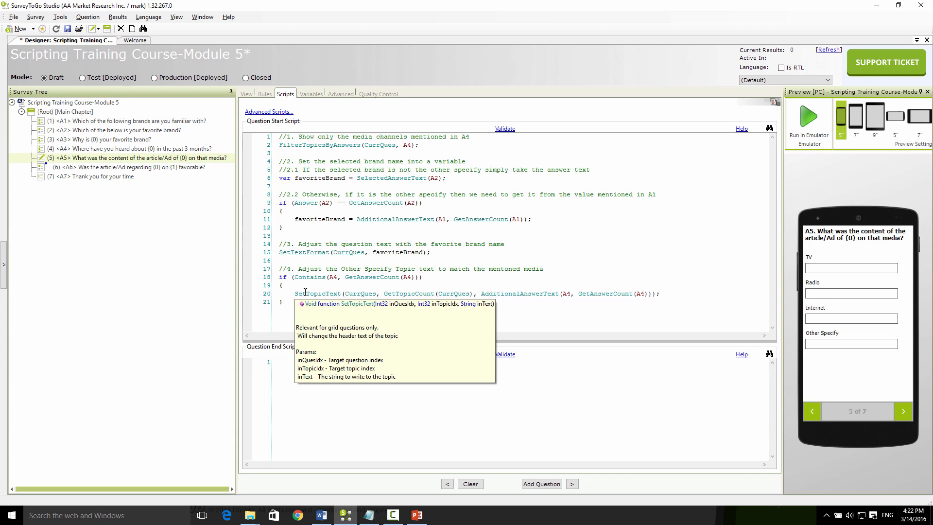
{"action": "mouse_move", "coordinate": [415, 291]}
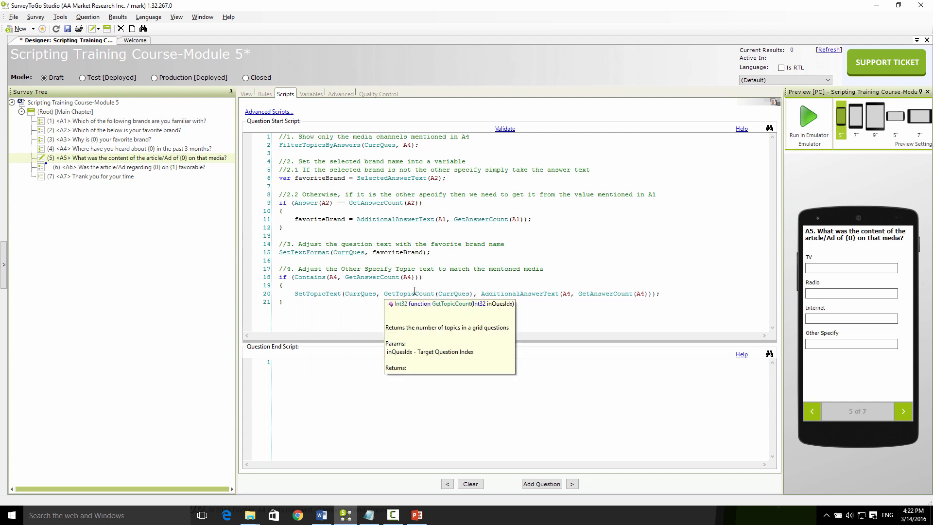
{"action": "mouse_move", "coordinate": [506, 295]}
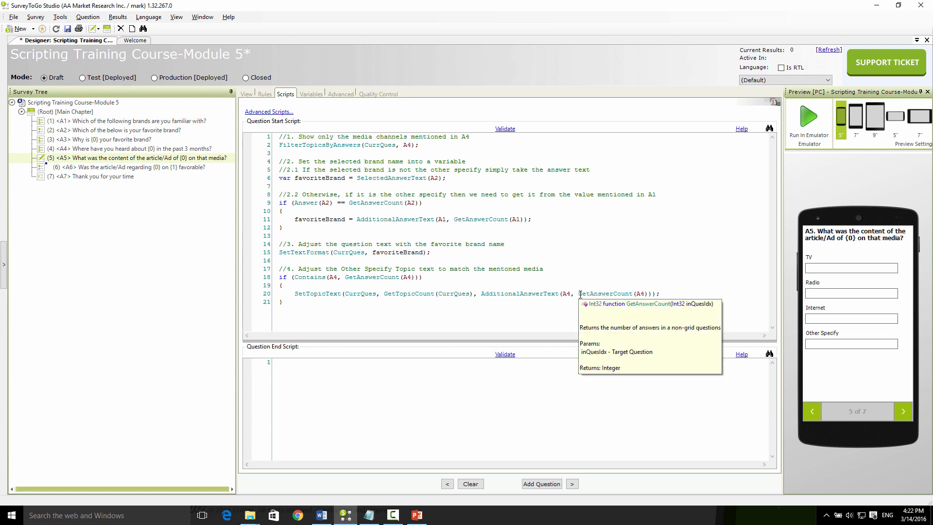
{"action": "mouse_move", "coordinate": [581, 295]}
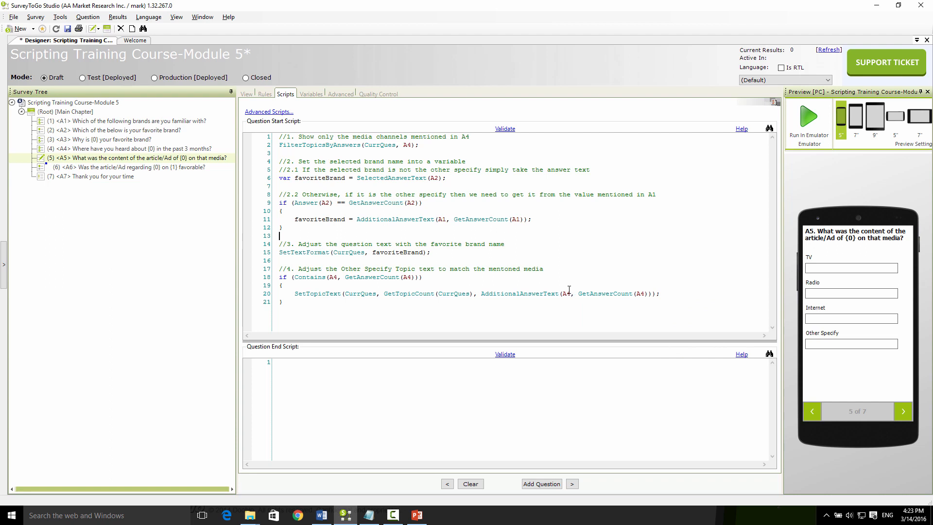
Step: Run the survey in the emulator, answer A1 with Mazda, Renault and Other Specify "Seat", and advance to A2
{"action": "left_click", "coordinate": [804, 129]}
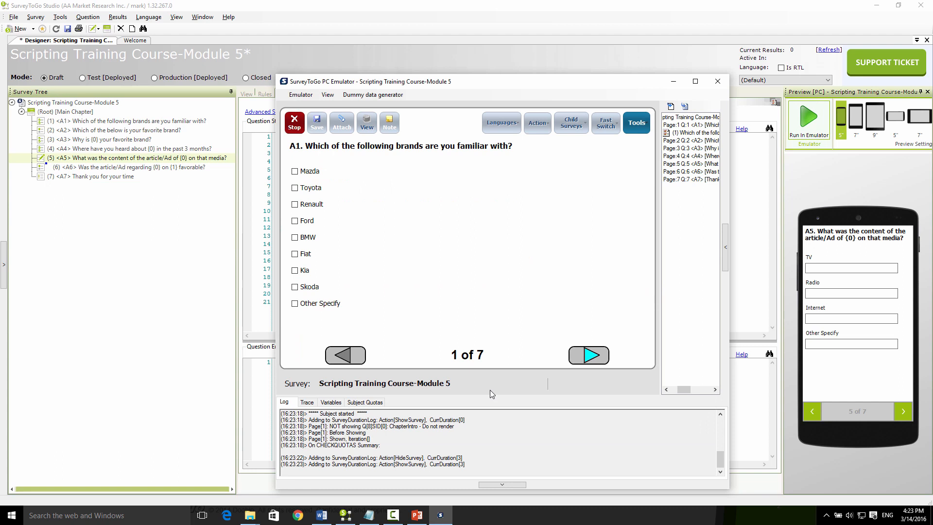
{"action": "left_click", "coordinate": [298, 173]}
{"action": "left_click", "coordinate": [296, 205]}
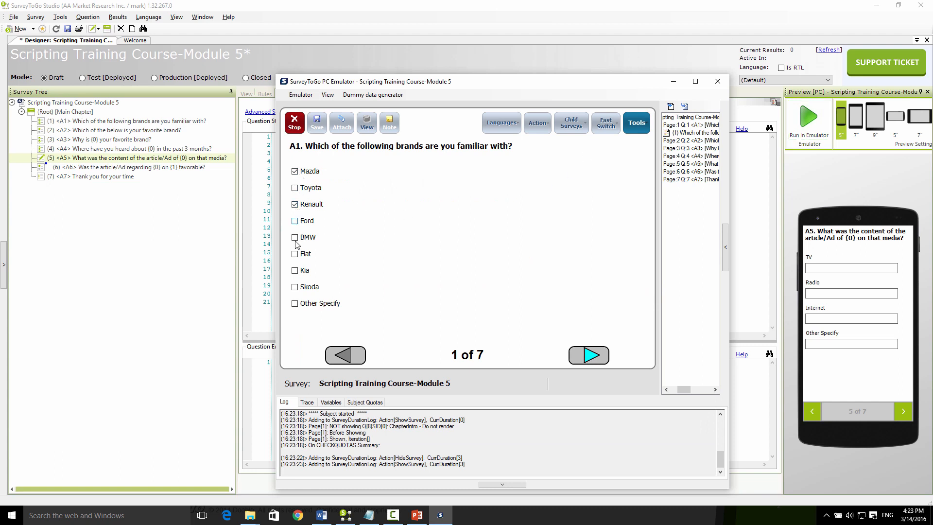
{"action": "left_click", "coordinate": [295, 303]}
{"action": "type", "text": "Seat"}
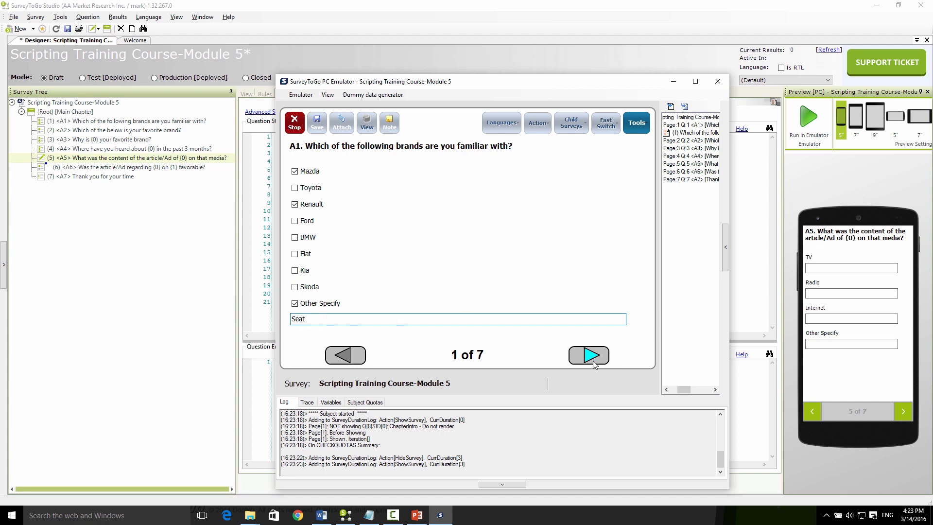
{"action": "left_click", "coordinate": [591, 360]}
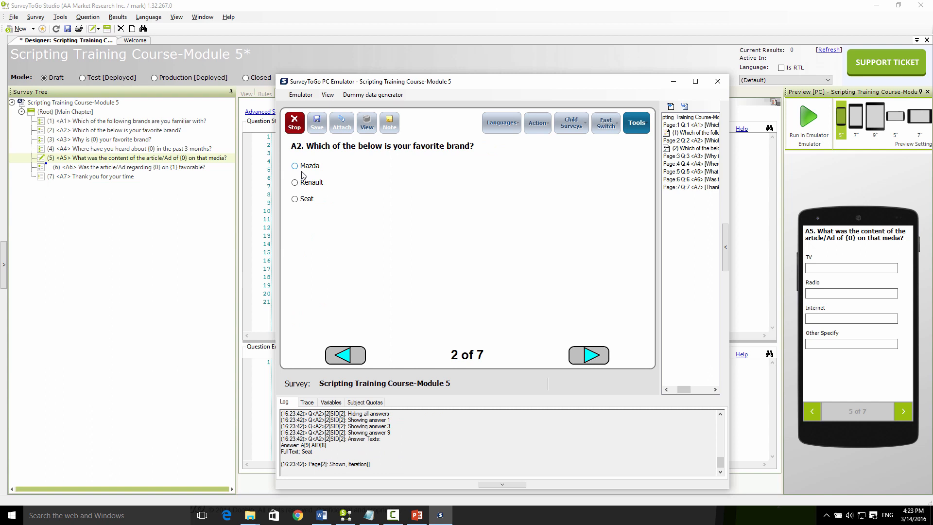
Step: Choose Renault as the favorite brand, answer A3 with "Renault is an excellent value for money", and advance to A4
{"action": "left_click", "coordinate": [295, 183]}
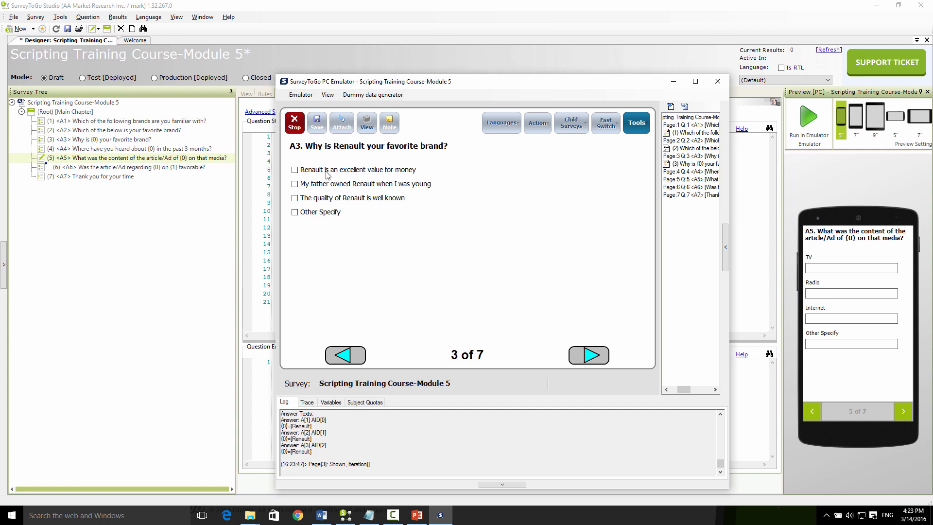
{"action": "left_click", "coordinate": [294, 170]}
{"action": "left_click", "coordinate": [586, 358]}
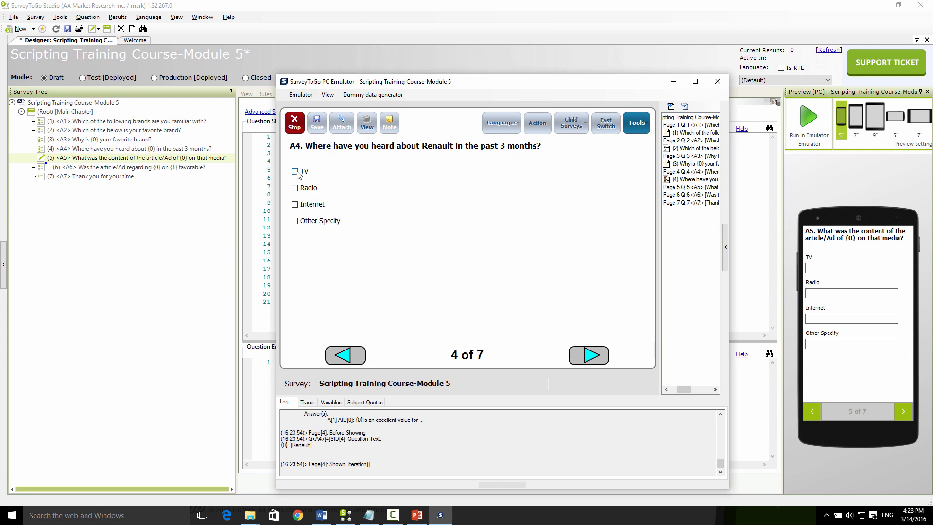
Step: Answer A4 with Radio and Other Specify "Facebook", and advance to A5
{"action": "left_click", "coordinate": [294, 188]}
{"action": "left_click", "coordinate": [295, 221]}
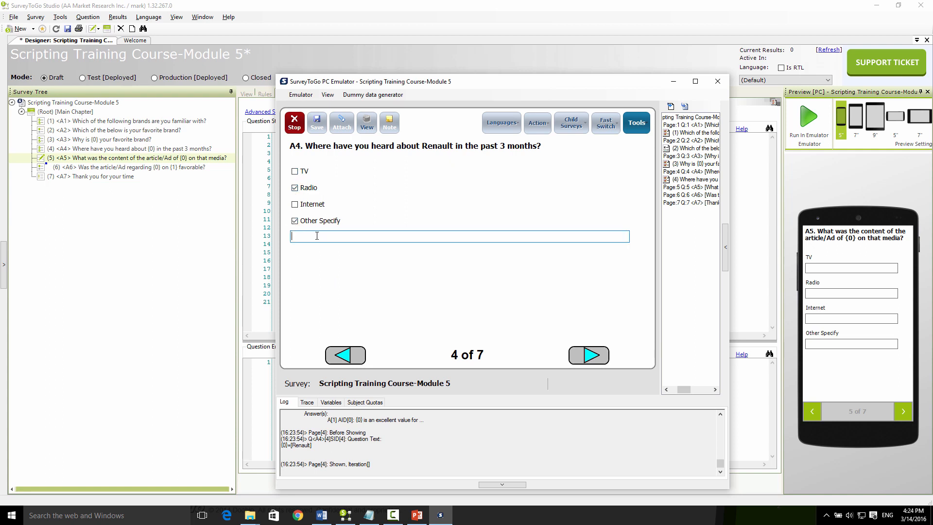
{"action": "type", "text": "Facebook"}
{"action": "left_click", "coordinate": [584, 363]}
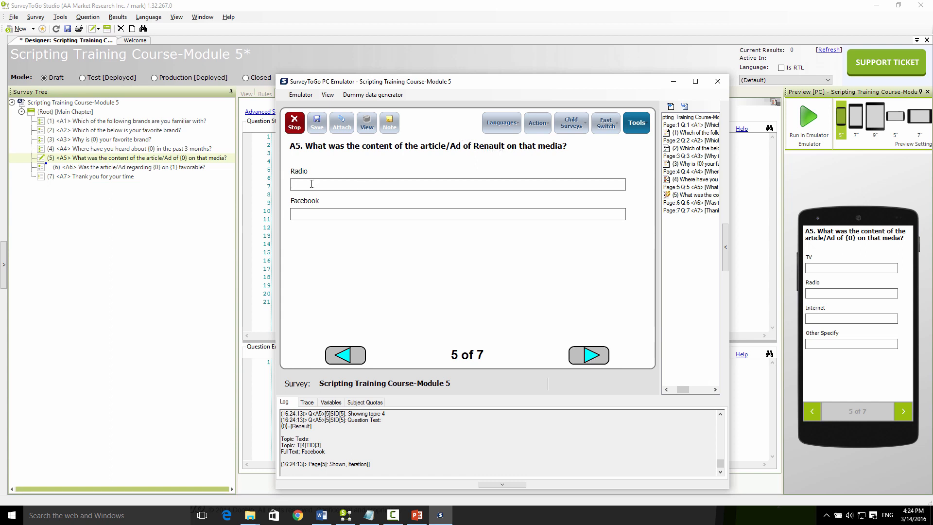
Step: Fill in A5 with "Jingle" for Radio and "Friend mentioned he bought it" for Facebook
{"action": "type", "text": "Jingle"}
{"action": "left_click", "coordinate": [332, 214]}
{"action": "type", "text": "Friend mentioned he bought it"}
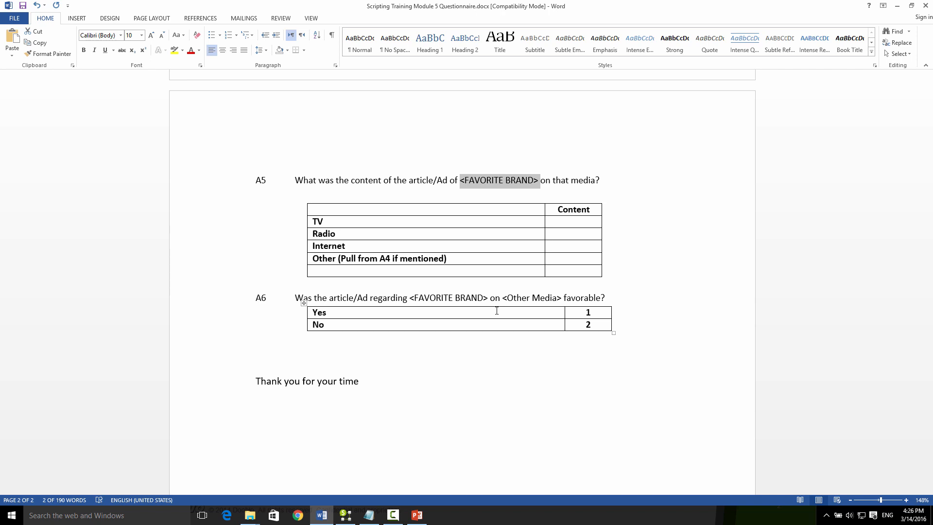
Step: Switch from the Word questionnaire to SurveyToGo Studio and review A6's answers and the {0} and {1} placeholders in its question text
{"action": "key", "text": "alt+Tab"}
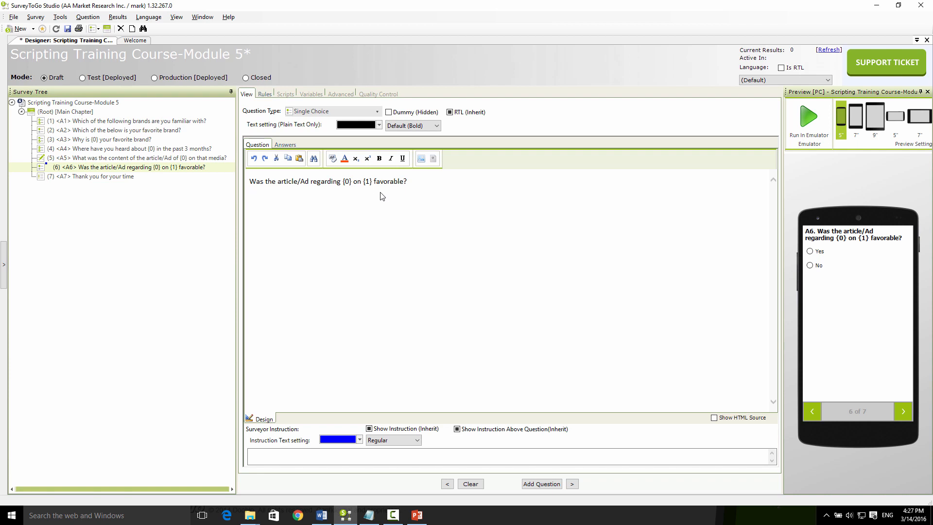
{"action": "left_click", "coordinate": [282, 145]}
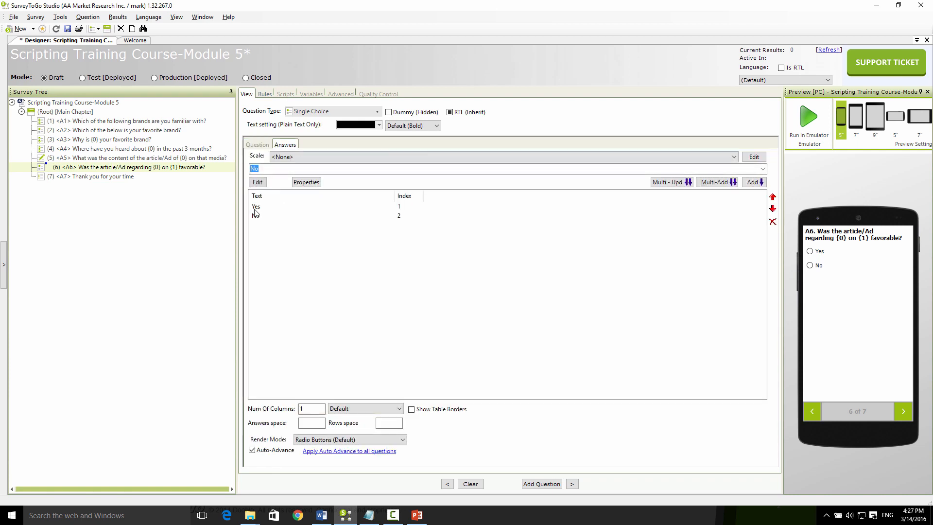
{"action": "left_click", "coordinate": [257, 144]}
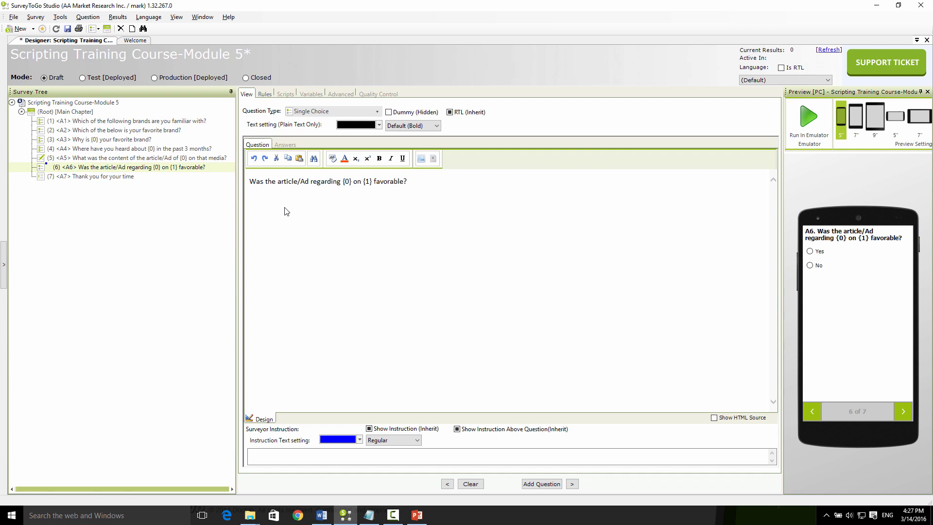
Step: Review A6's entrance rule and the part of its start script that sets favoriteBrand when A2 is answered with Other Specify
{"action": "left_click", "coordinate": [264, 94]}
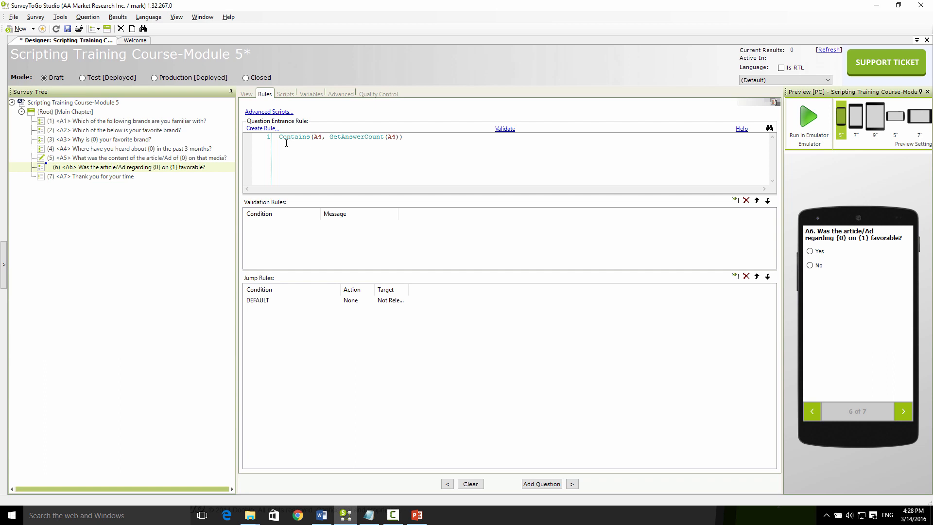
{"action": "left_click", "coordinate": [285, 94]}
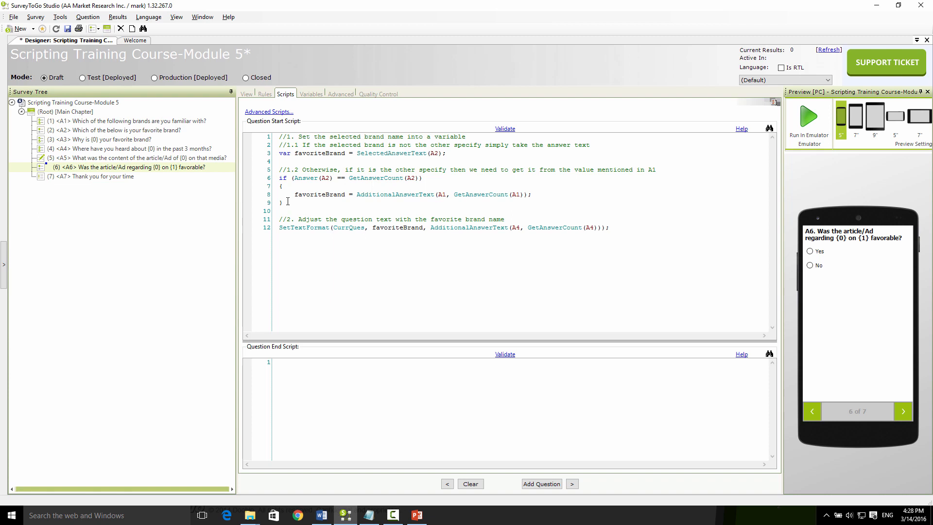
{"action": "left_click_drag", "start_coordinate": [286, 202], "coordinate": [277, 154]}
{"action": "left_click", "coordinate": [311, 210]}
{"action": "left_click_drag", "start_coordinate": [283, 202], "coordinate": [279, 154]}
{"action": "left_click", "coordinate": [285, 201]}
Step: Examine A6's SetTextFormat line, matching favoriteBrand to placeholder {0} and studying the AdditionalAnswerText argument for A4
{"action": "left_click_drag", "start_coordinate": [372, 227], "coordinate": [601, 227]}
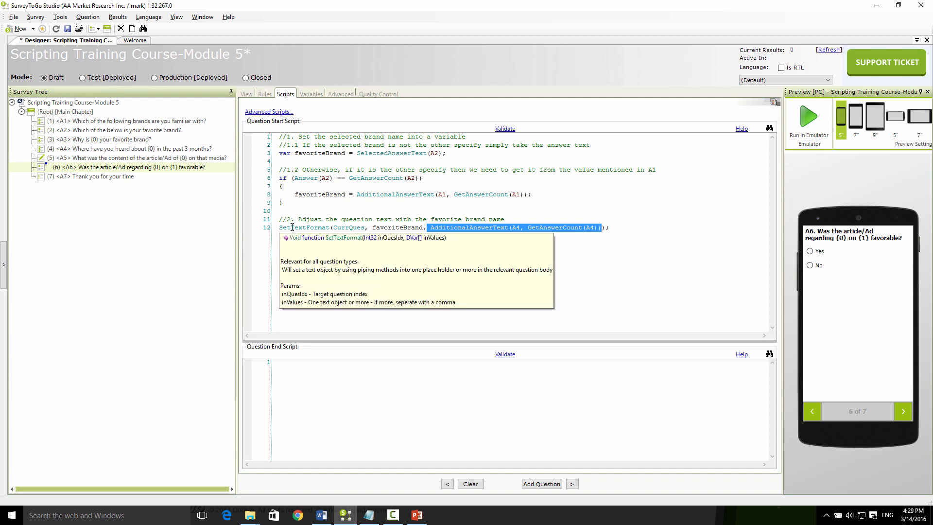
{"action": "left_click", "coordinate": [553, 265]}
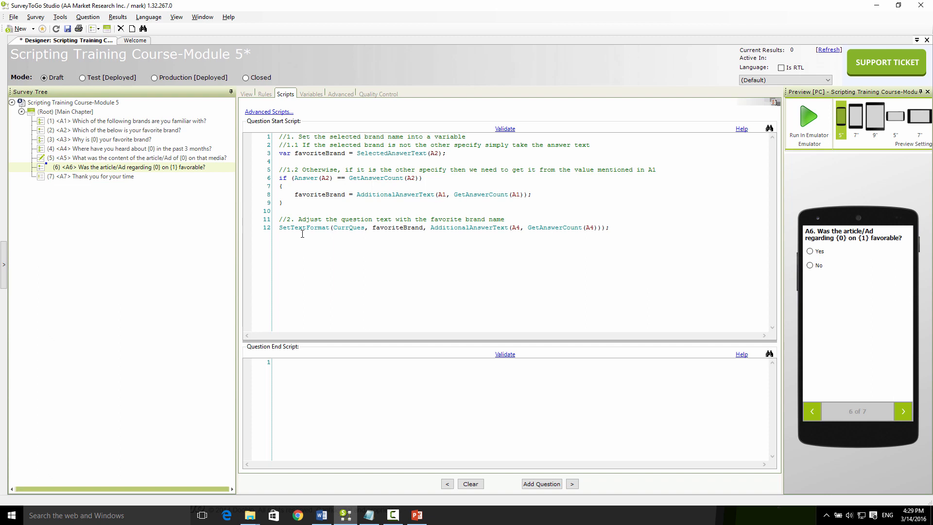
{"action": "left_click_drag", "start_coordinate": [373, 227], "coordinate": [423, 227]}
{"action": "left_click_drag", "start_coordinate": [835, 238], "coordinate": [849, 236]}
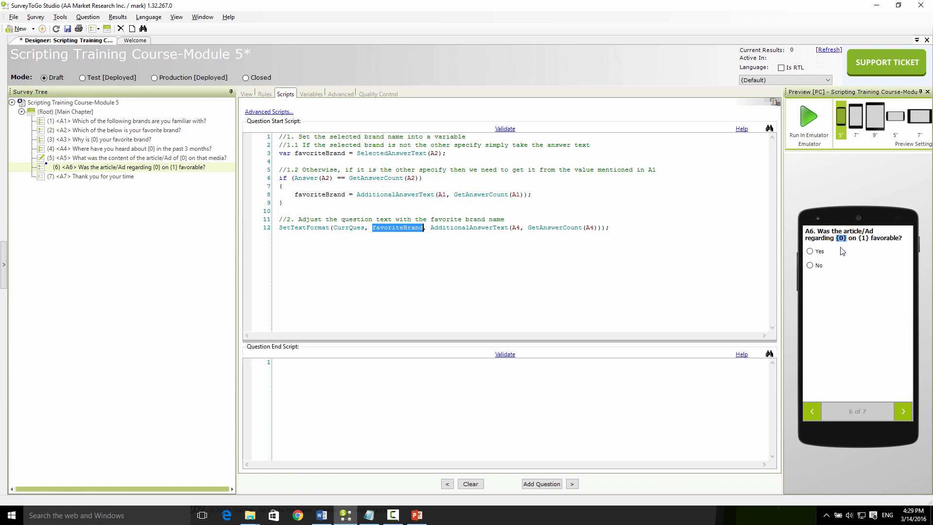
{"action": "left_click", "coordinate": [528, 286]}
{"action": "left_click_drag", "start_coordinate": [432, 228], "coordinate": [603, 236]}
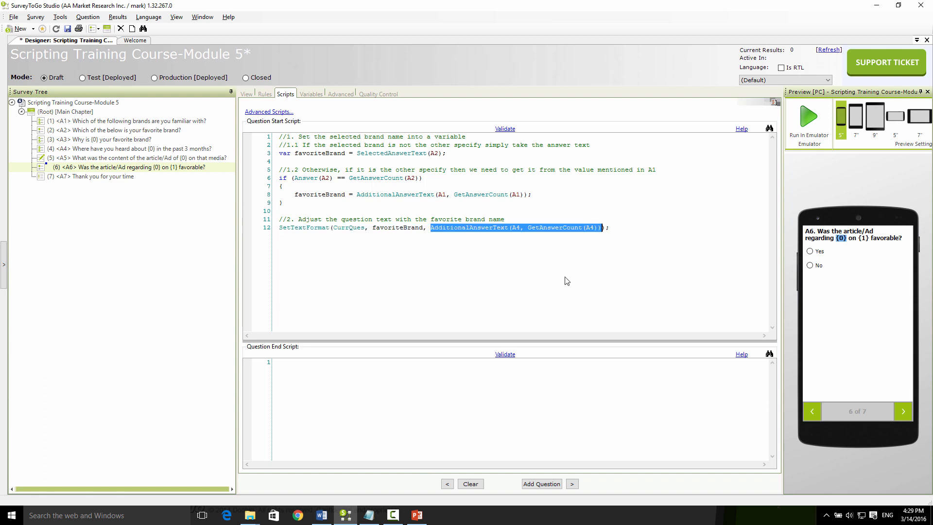
{"action": "left_click", "coordinate": [553, 271]}
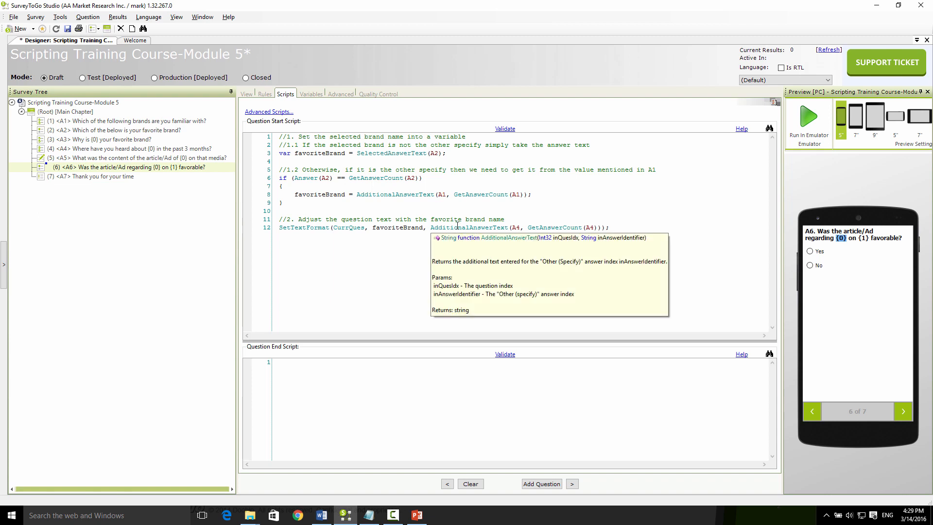
{"action": "mouse_move", "coordinate": [530, 228]}
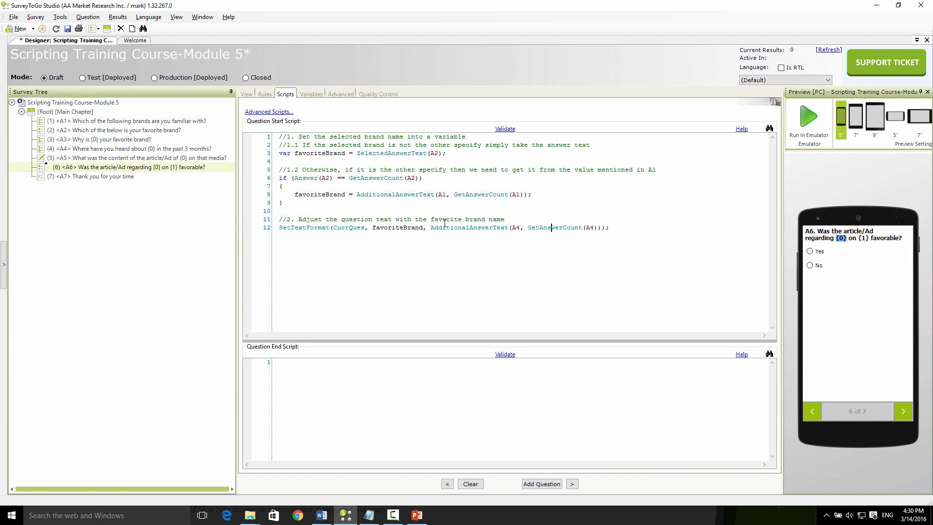
{"action": "left_click_drag", "start_coordinate": [430, 227], "coordinate": [601, 228]}
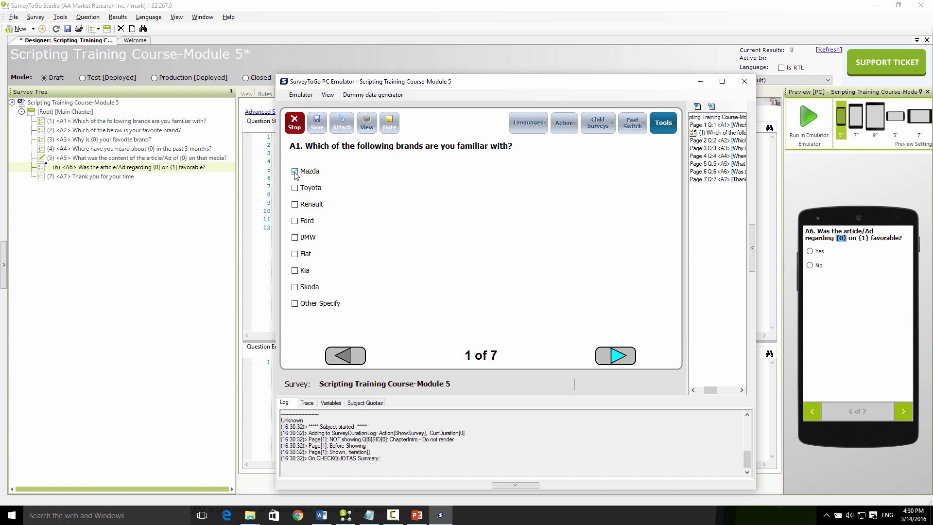
Step: In the emulator, answer A1 with Ford, BMW and Other Specify "Seat" in addition to Mazda, and advance to A2
{"action": "left_click", "coordinate": [295, 221]}
{"action": "left_click", "coordinate": [295, 237]}
{"action": "left_click", "coordinate": [295, 304]}
{"action": "type", "text": "Seat"}
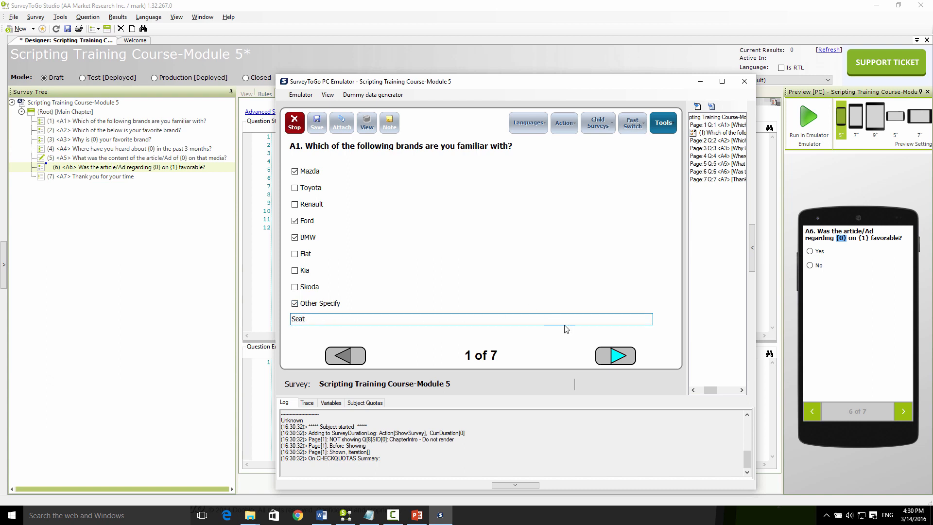
{"action": "left_click", "coordinate": [616, 355]}
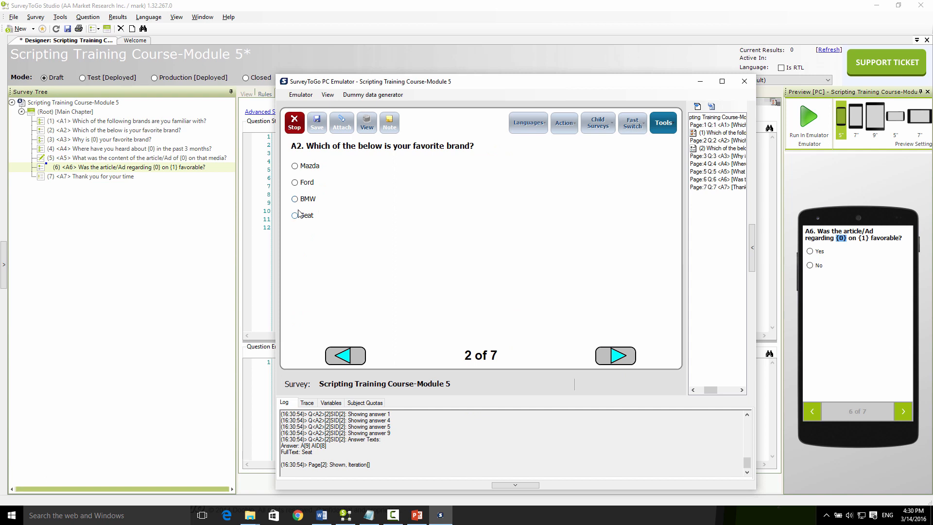
Step: Choose Ford as the favorite brand, answer A3 with "My father owned Ford when I was young", and advance to A4
{"action": "left_click", "coordinate": [294, 183]}
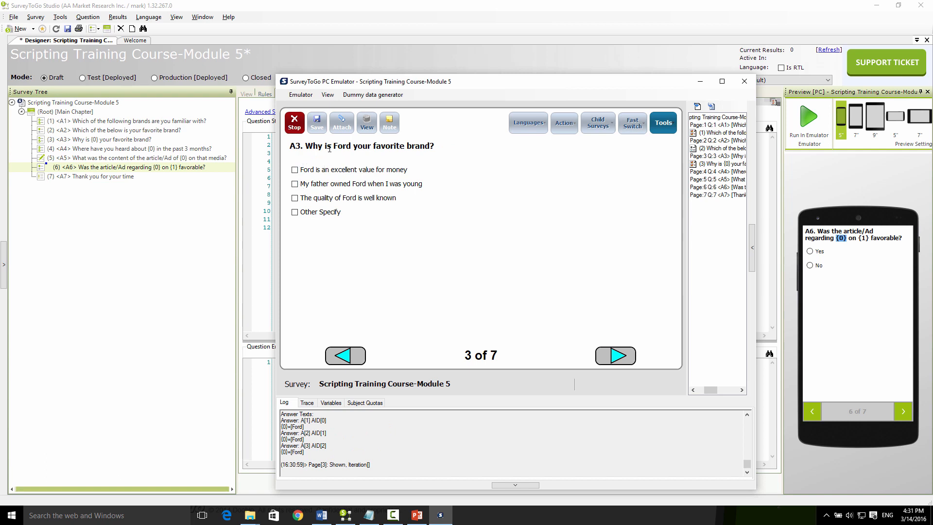
{"action": "left_click", "coordinate": [295, 184]}
{"action": "left_click", "coordinate": [618, 359]}
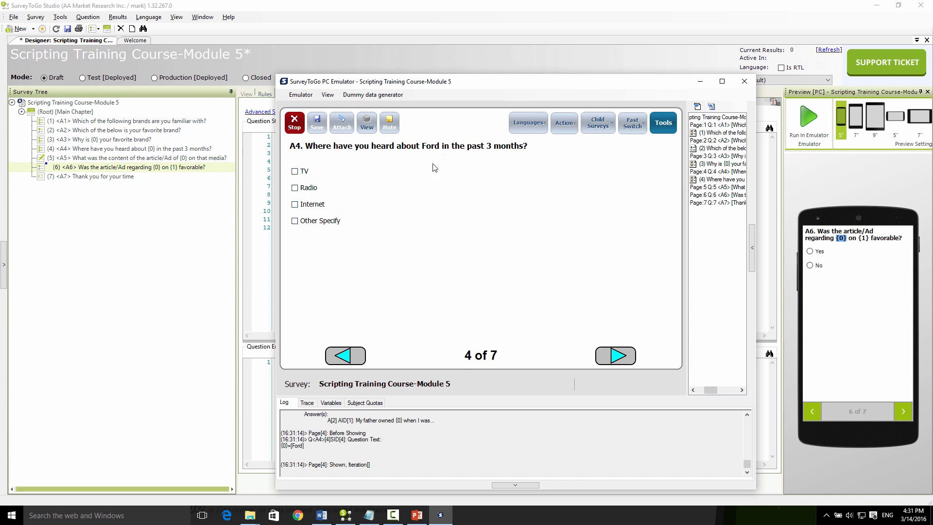
Step: Answer A4 with TV and Other Specify "Twitter", and advance to A5
{"action": "left_click", "coordinate": [295, 171]}
{"action": "left_click", "coordinate": [295, 221]}
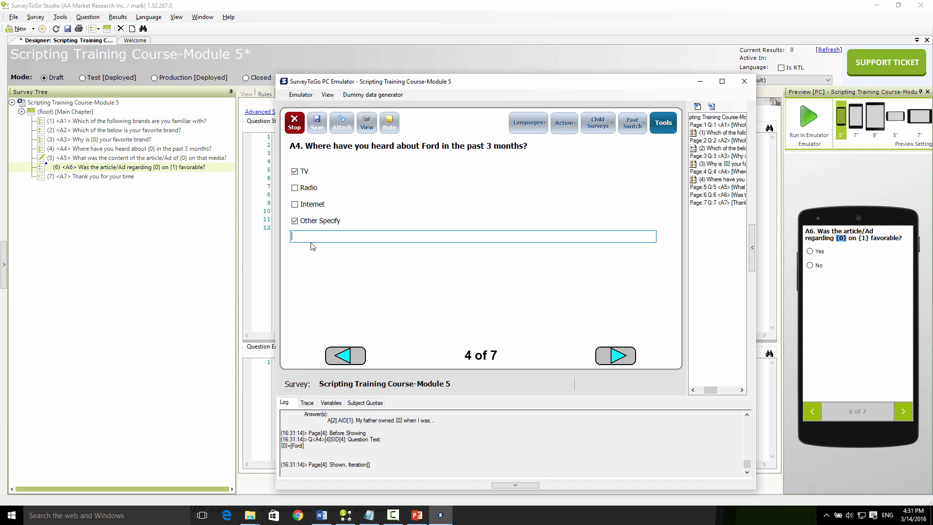
{"action": "type", "text": "Tqitter"}
{"action": "key", "text": "BackSpace"}
{"action": "key", "text": "BackSpace"}
{"action": "key", "text": "BackSpace"}
{"action": "key", "text": "BackSpace"}
{"action": "key", "text": "BackSpace"}
{"action": "key", "text": "BackSpace"}
{"action": "type", "text": "witter"}
{"action": "left_click", "coordinate": [617, 355]}
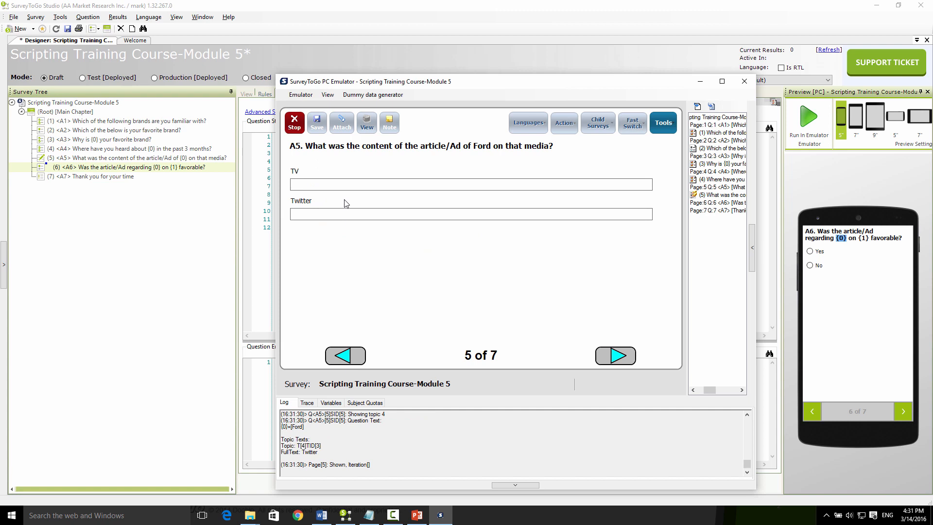
Step: Fill in A5 with "Ad" for TV and "mentioned by by favorite basketball player" for Twitter, and advance to A6
{"action": "type", "text": "Ad"}
{"action": "type", "text": "mentioned by "}
{"action": "type", "text": "by favorite "}
{"action": "type", "text": "basketbal"}
{"action": "type", "text": "l player"}
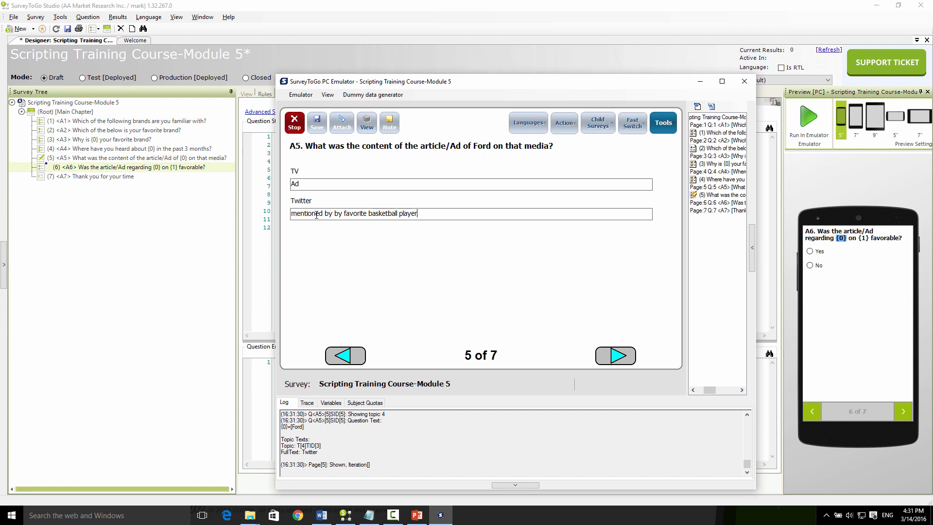
{"action": "left_click", "coordinate": [615, 356]}
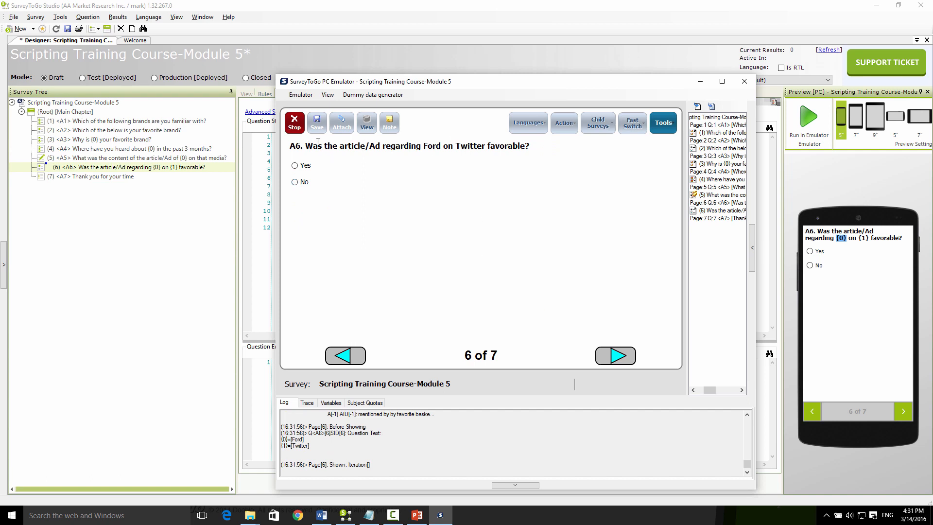
Step: Check the brand and media names piped into A6's question text
{"action": "left_click_drag", "start_coordinate": [308, 146], "coordinate": [483, 150]}
{"action": "left_click", "coordinate": [430, 148]}
{"action": "left_click", "coordinate": [419, 181]}
Step: Go back to A5 and clear the answers for TV and Twitter
{"action": "left_click", "coordinate": [351, 358]}
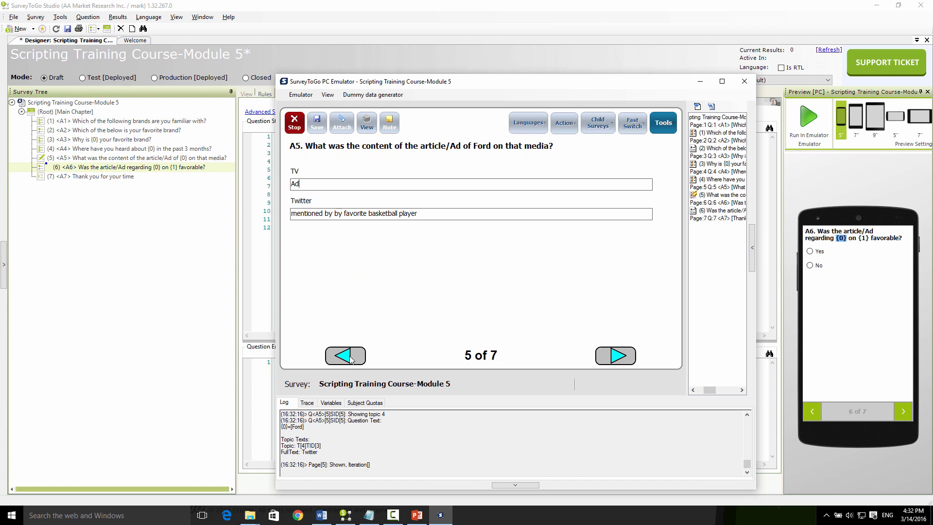
{"action": "left_click_drag", "start_coordinate": [432, 209], "coordinate": [279, 225]}
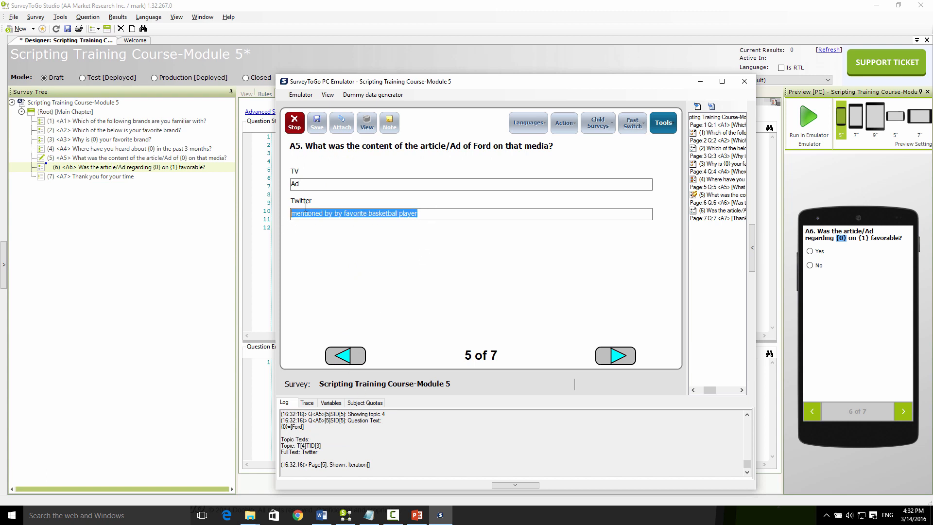
{"action": "key", "text": "BackSpace"}
{"action": "left_click_drag", "start_coordinate": [306, 184], "coordinate": [299, 225]}
{"action": "key", "text": "BackSpace"}
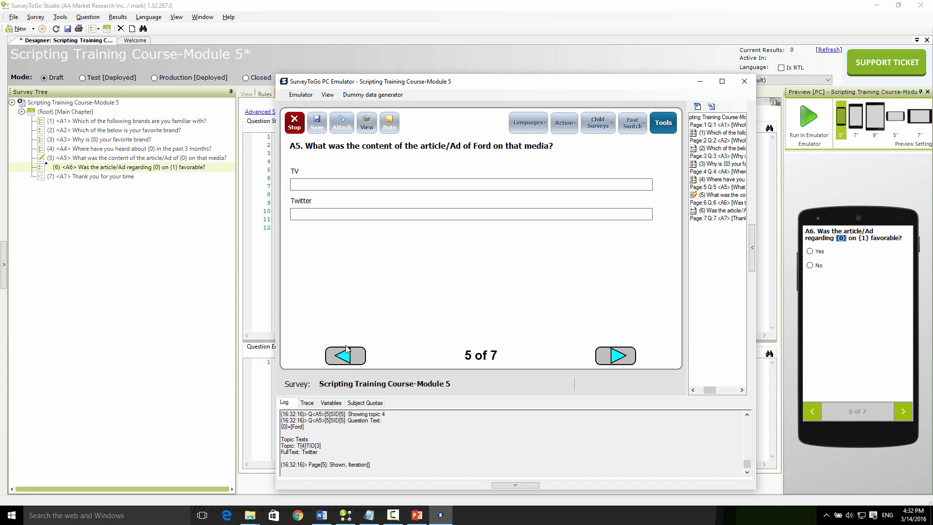
Step: Return to A4, deselect Other Specify, select Radio alongside TV, and advance to A5
{"action": "left_click", "coordinate": [345, 354]}
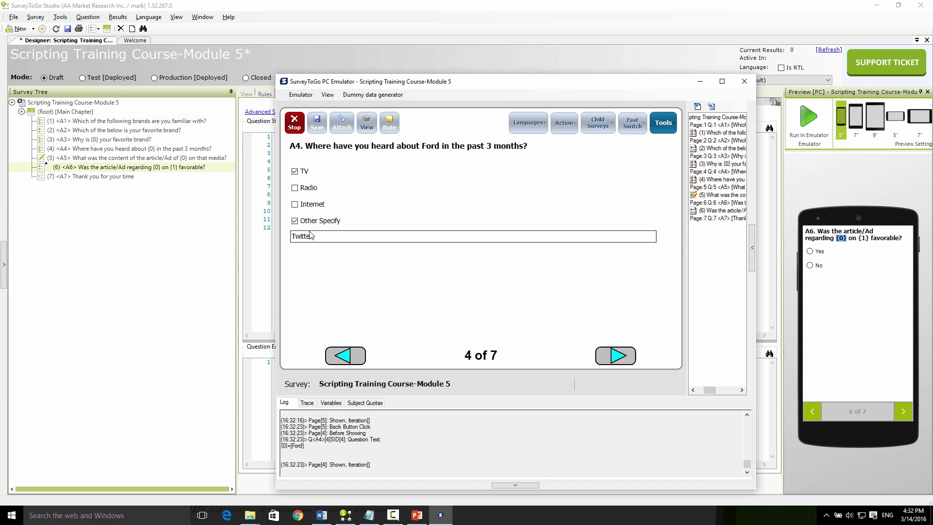
{"action": "left_click", "coordinate": [311, 220]}
{"action": "left_click", "coordinate": [294, 188]}
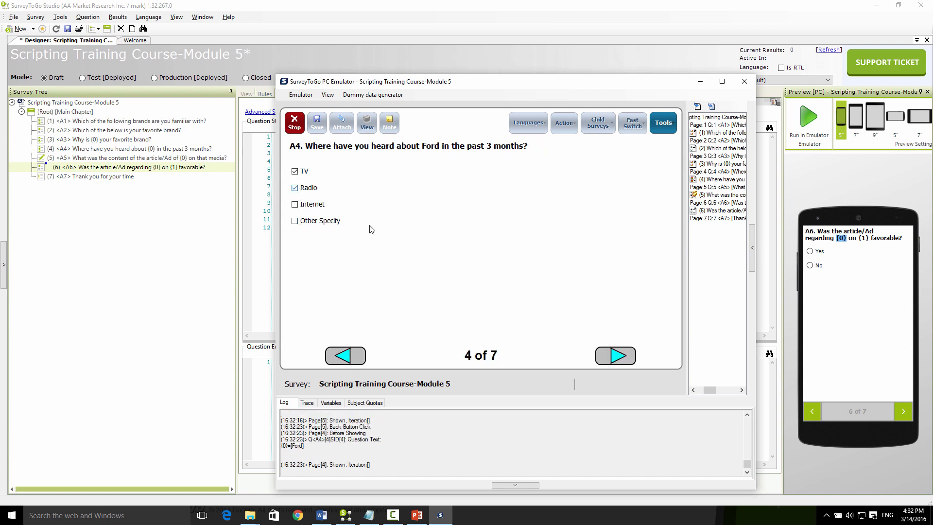
{"action": "left_click", "coordinate": [621, 357]}
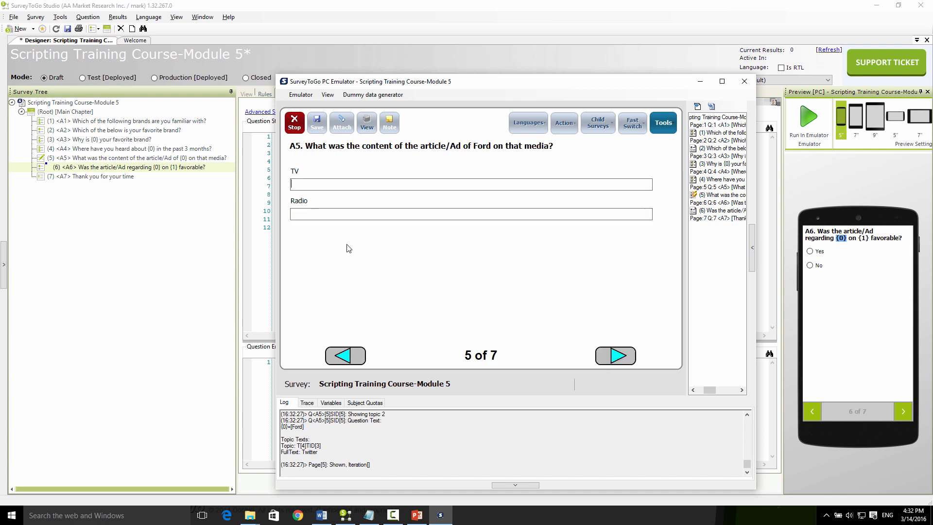
Step: Fill in A5 with "AD" for TV and "Jingle" for Radio, and advance to the next page
{"action": "type", "text": "AD"}
{"action": "left_click", "coordinate": [321, 216]}
{"action": "type", "text": "Jingle"}
{"action": "left_click", "coordinate": [618, 357]}
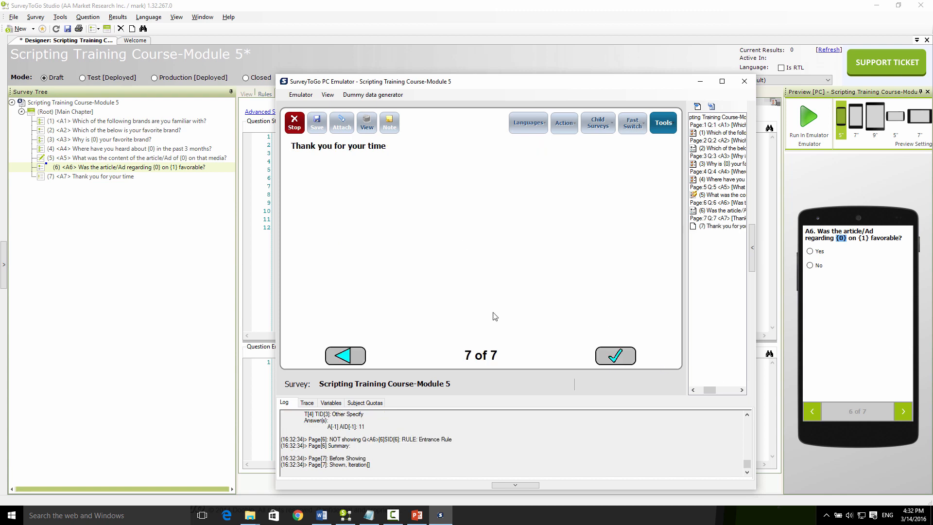